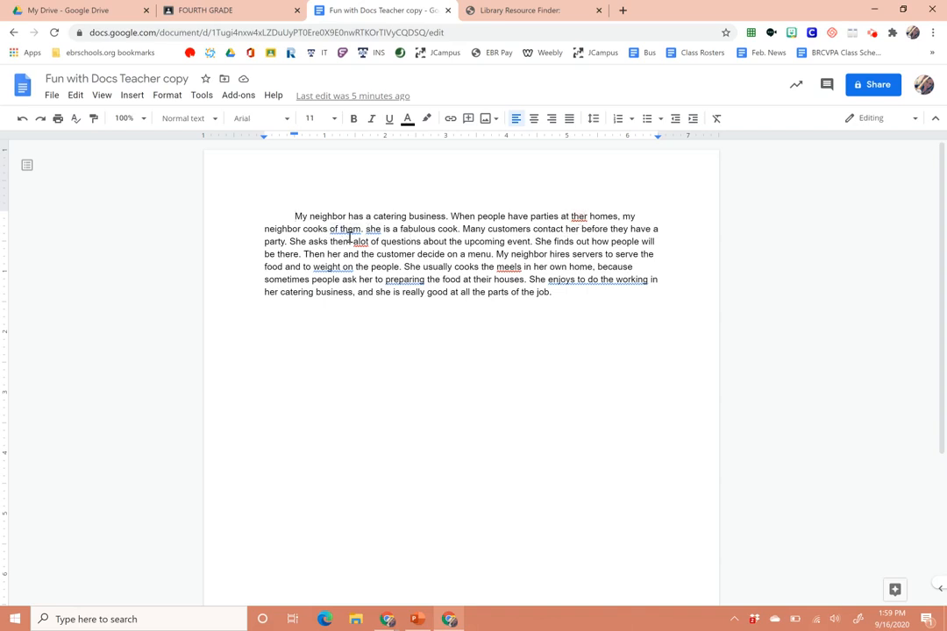
- Correct the paragraph's flagged wording "ther", "of them" and "she" to "their", "for them" and "She", keeping a period after "them"
left_click(580, 216)
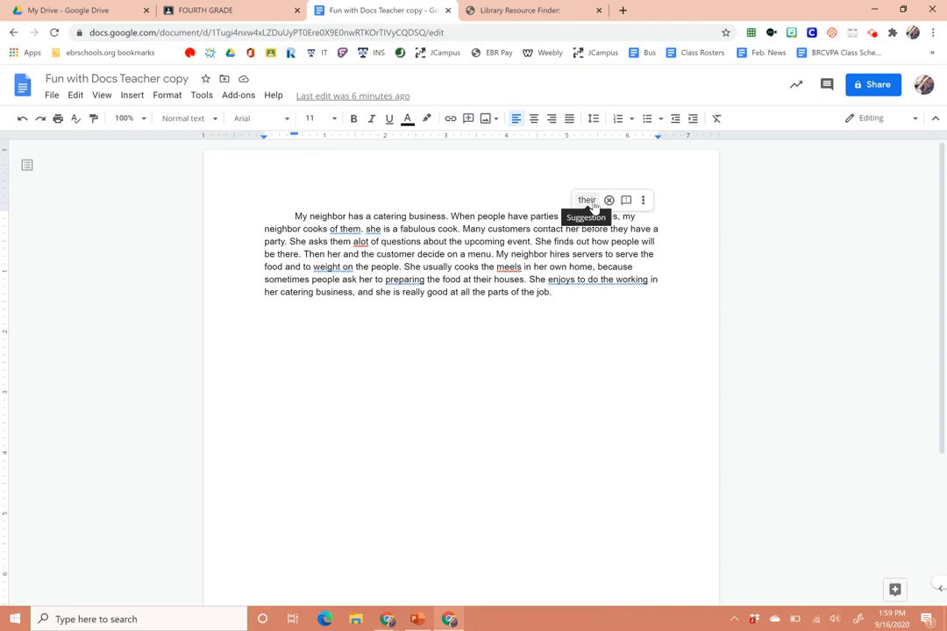
left_click(587, 200)
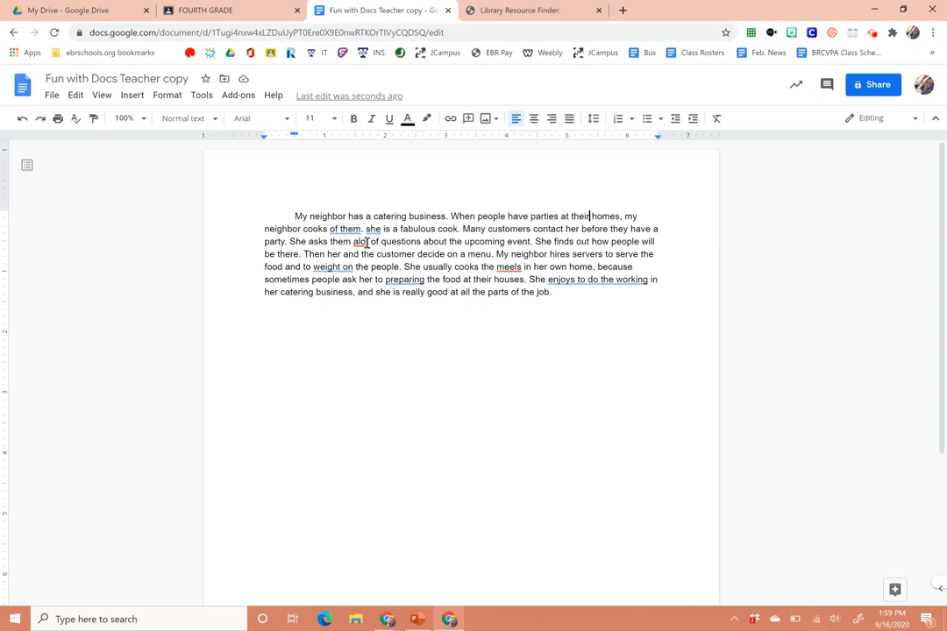
left_click(351, 230)
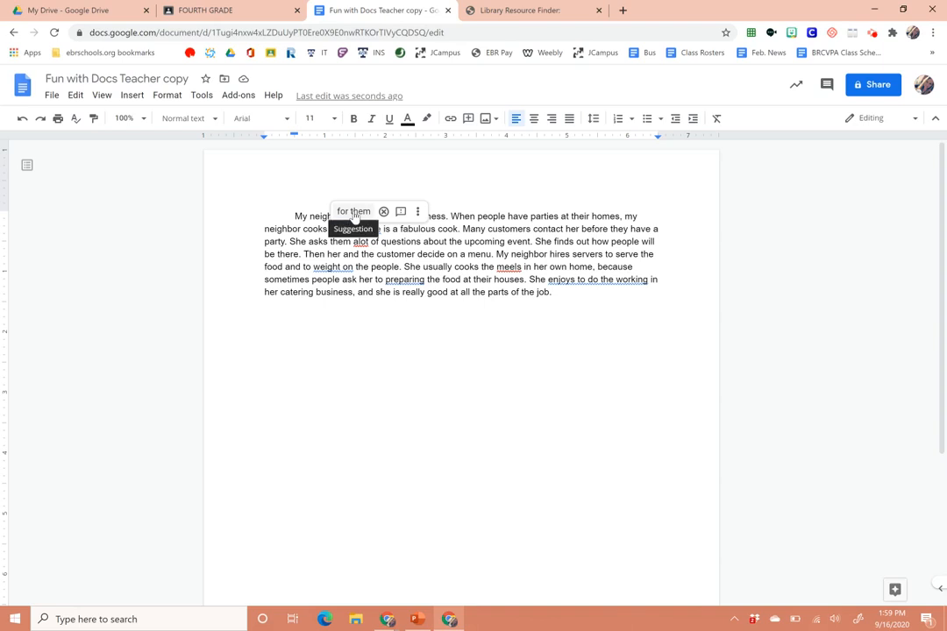
left_click(353, 213)
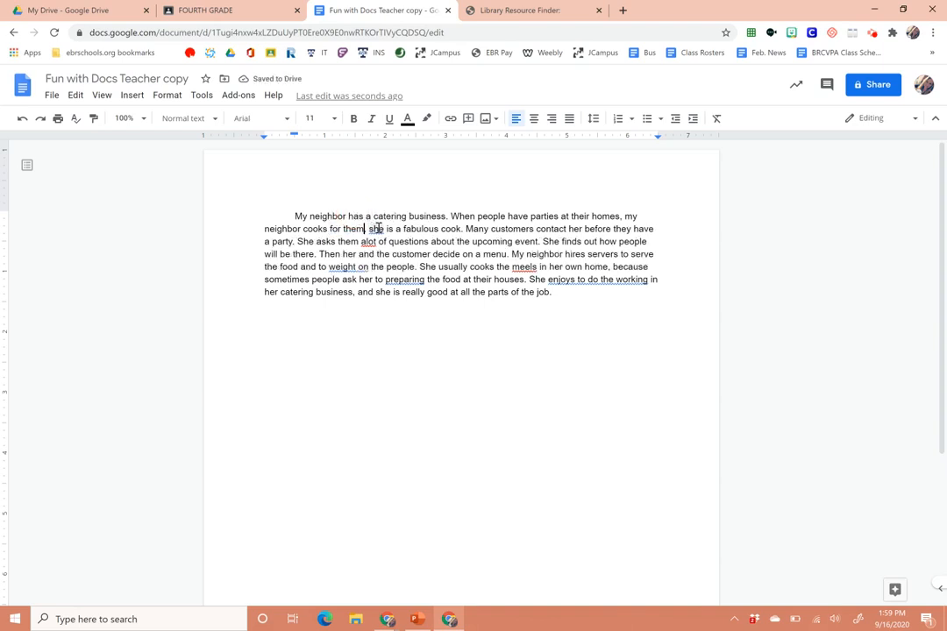
type(".")
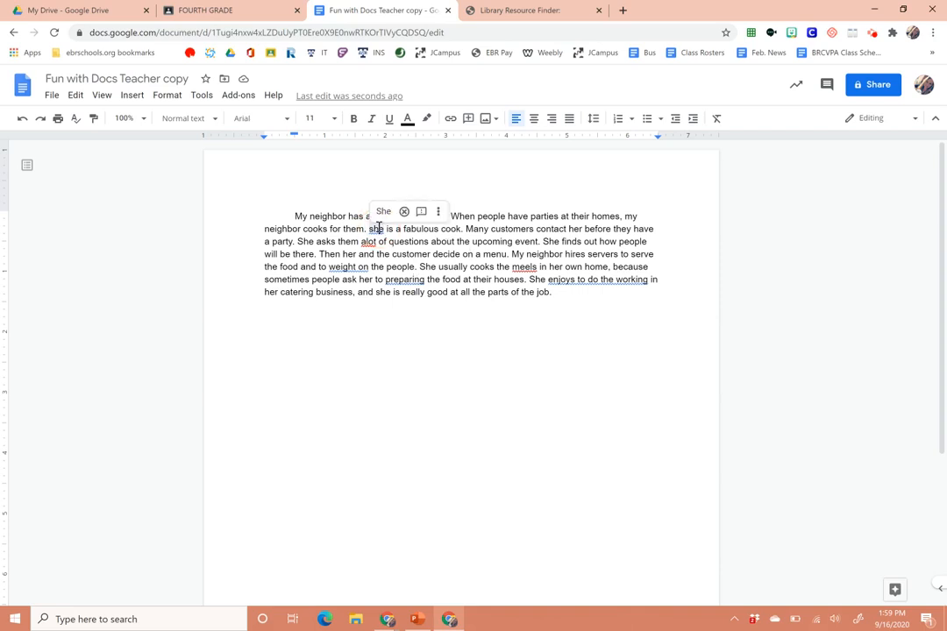
left_click(385, 211)
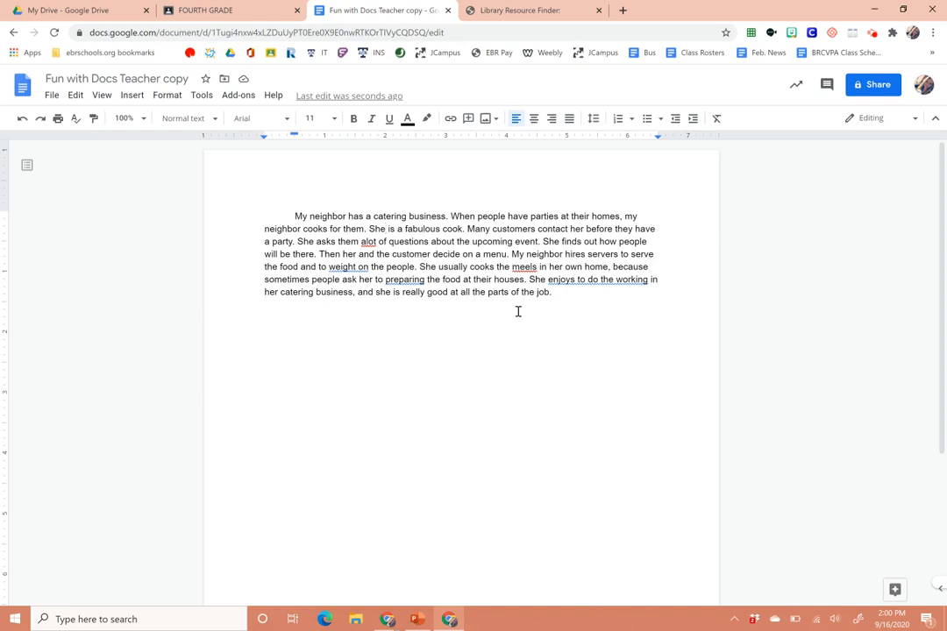
- Replace the misspelled "alot" with "a lot" and "meels" with "meals" using the suggested corrections
left_click(372, 241)
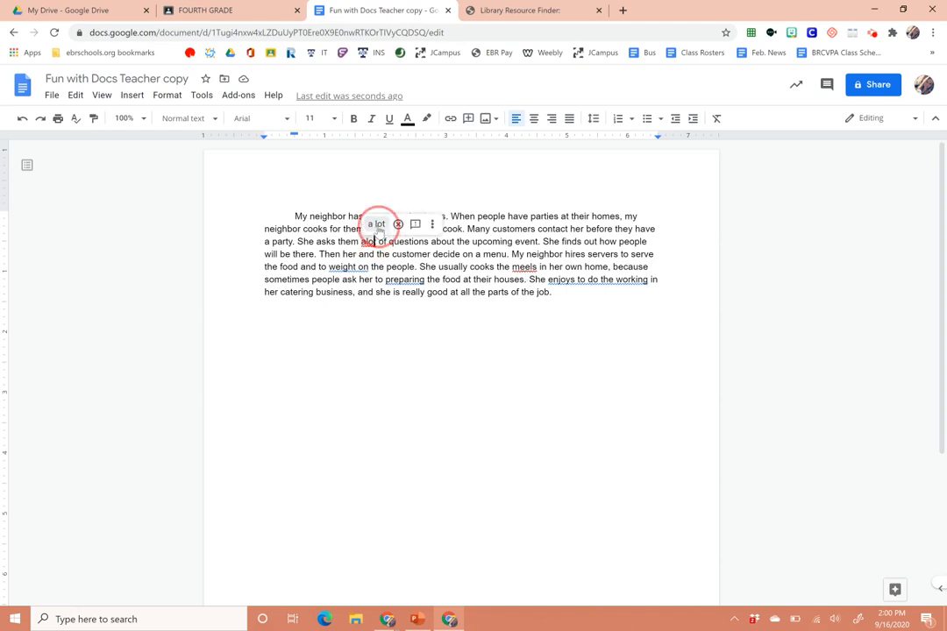
left_click(376, 225)
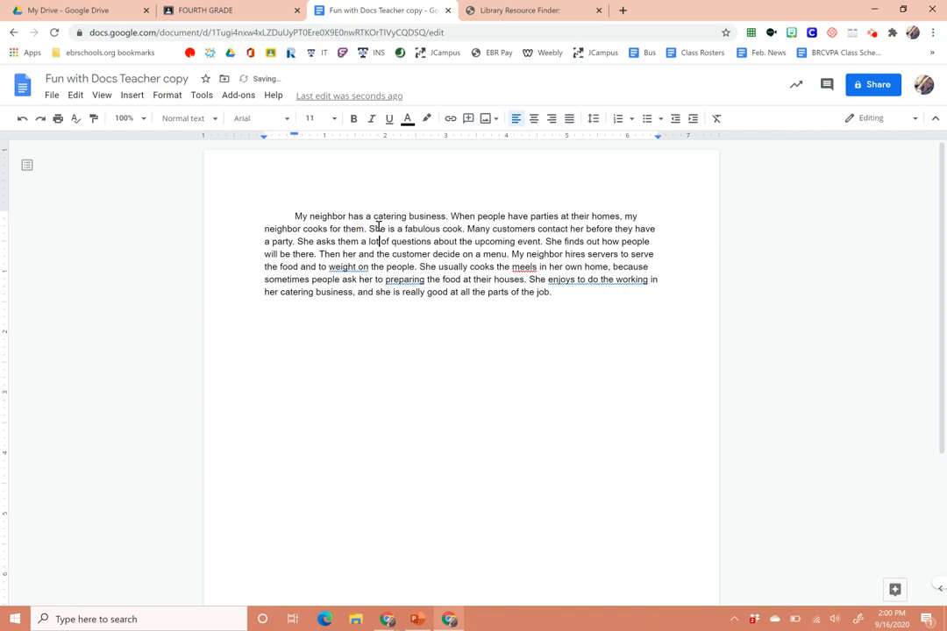
left_click(525, 266)
left_click(530, 250)
- Run the spelling and grammar check, browse the remaining suggestions without accepting any, and close the check
left_click(200, 96)
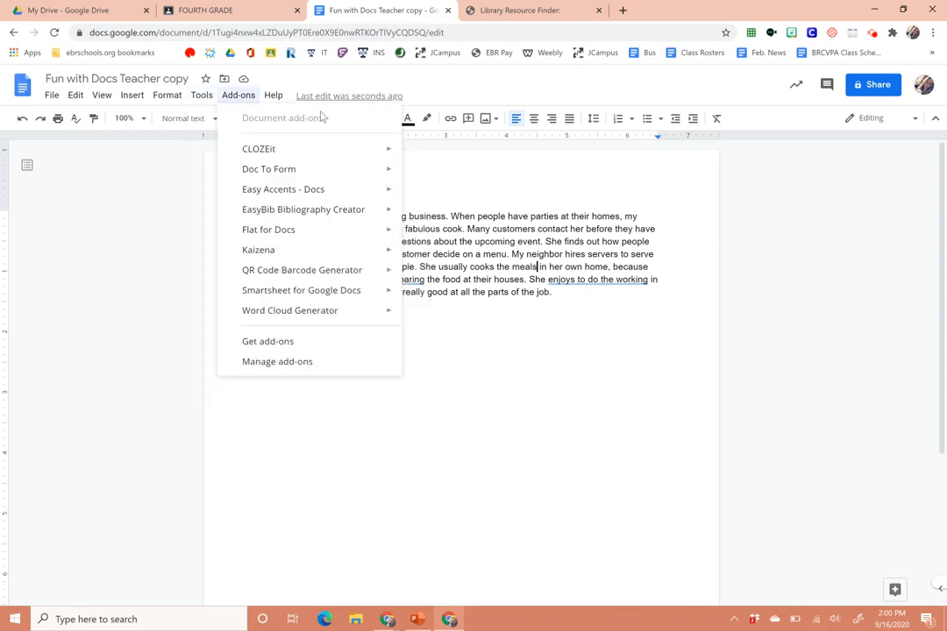
mouse_move(349, 118)
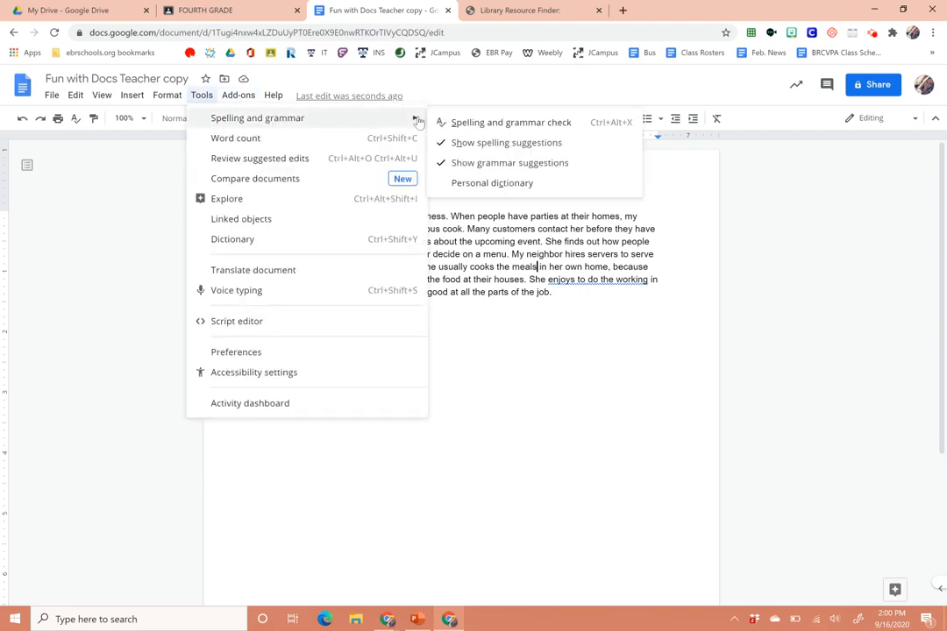
left_click(605, 124)
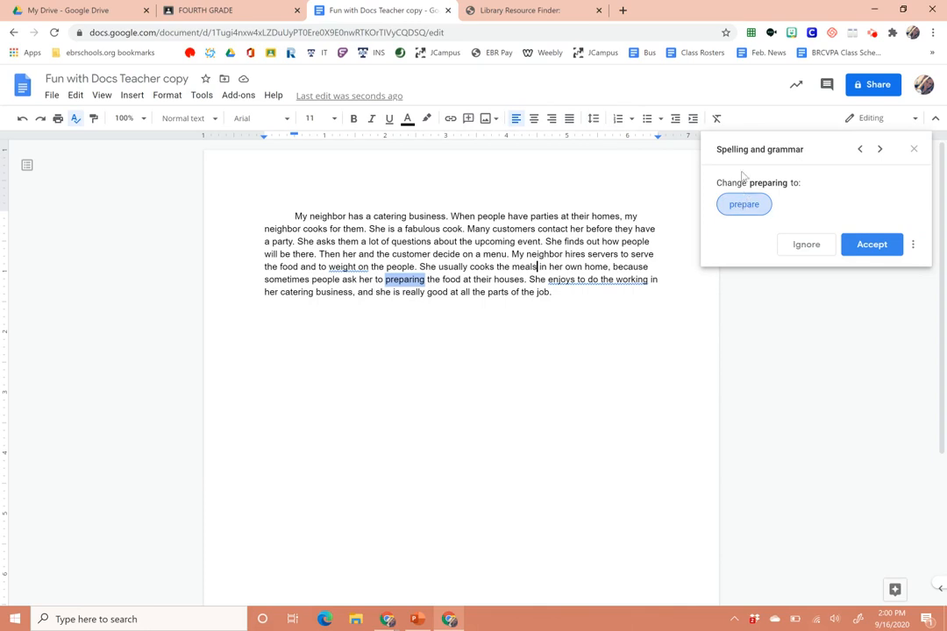
left_click(881, 151)
left_click(881, 150)
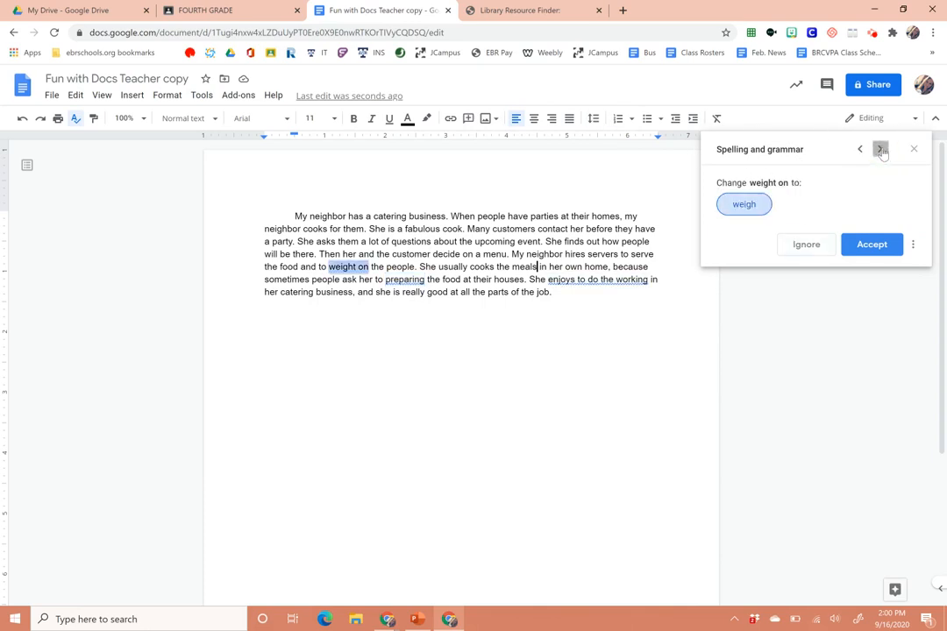
left_click(881, 150)
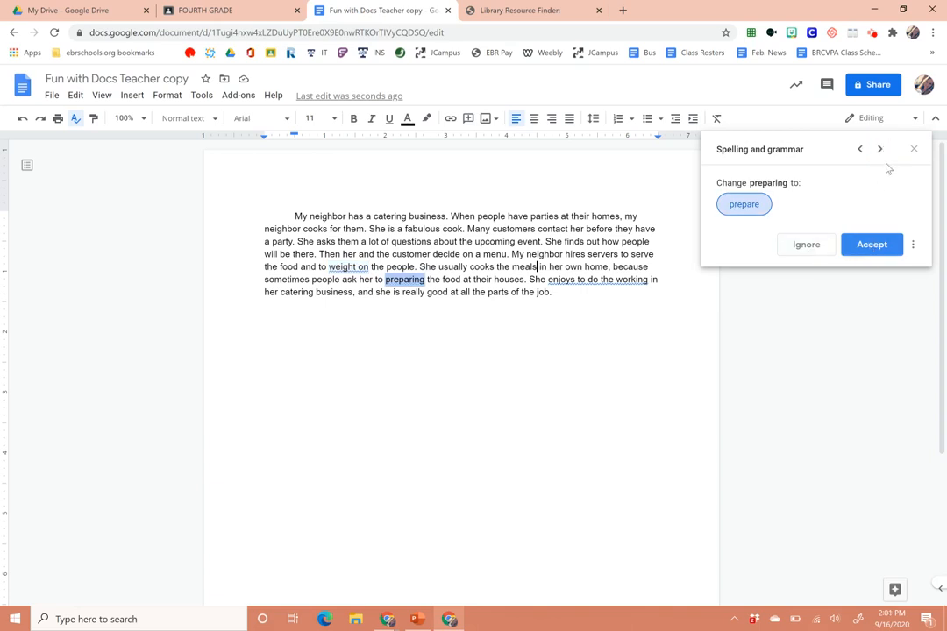
left_click(913, 150)
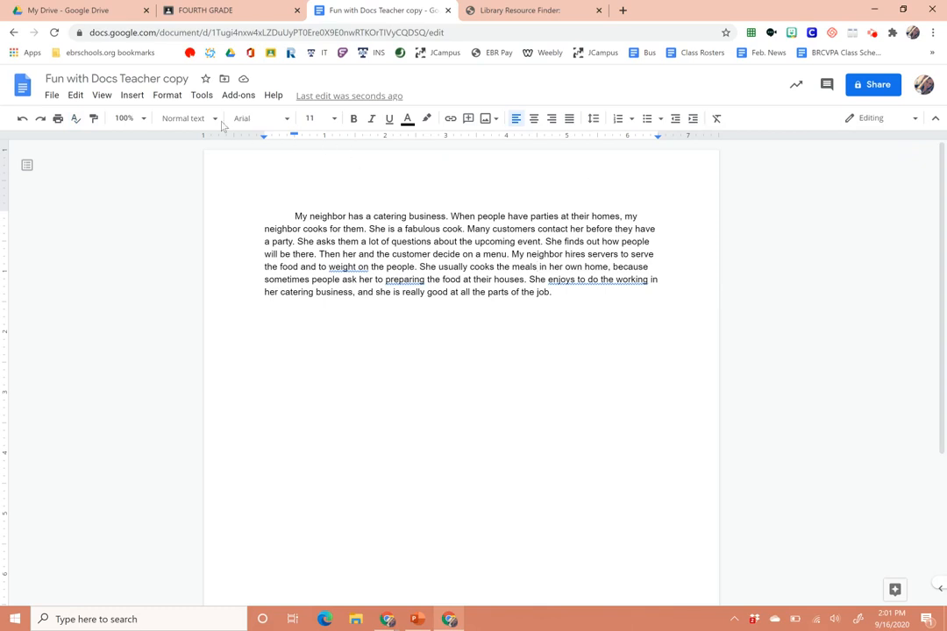
- Select the whole catering paragraph and check its word count
left_click(201, 95)
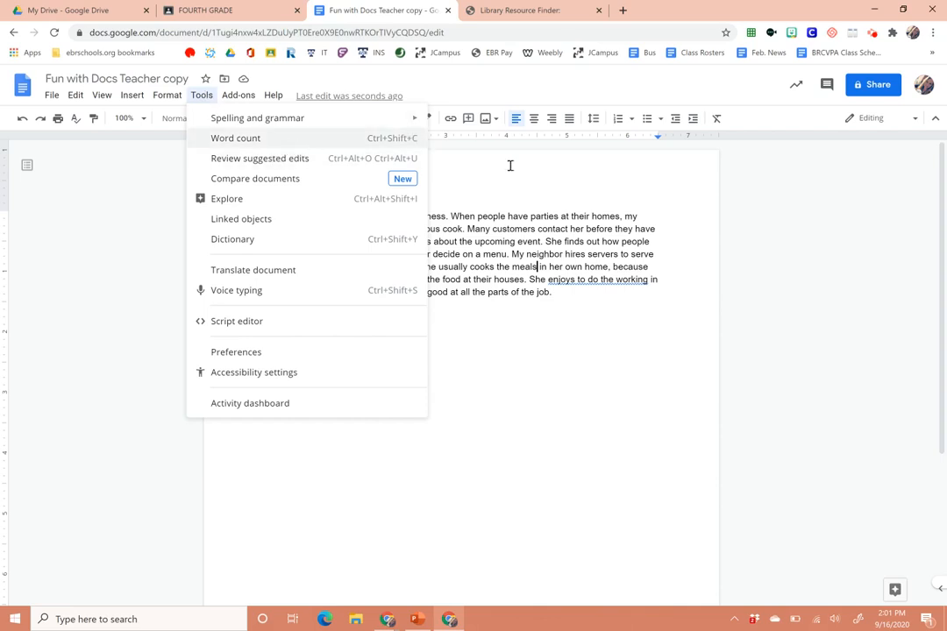
left_click(547, 237)
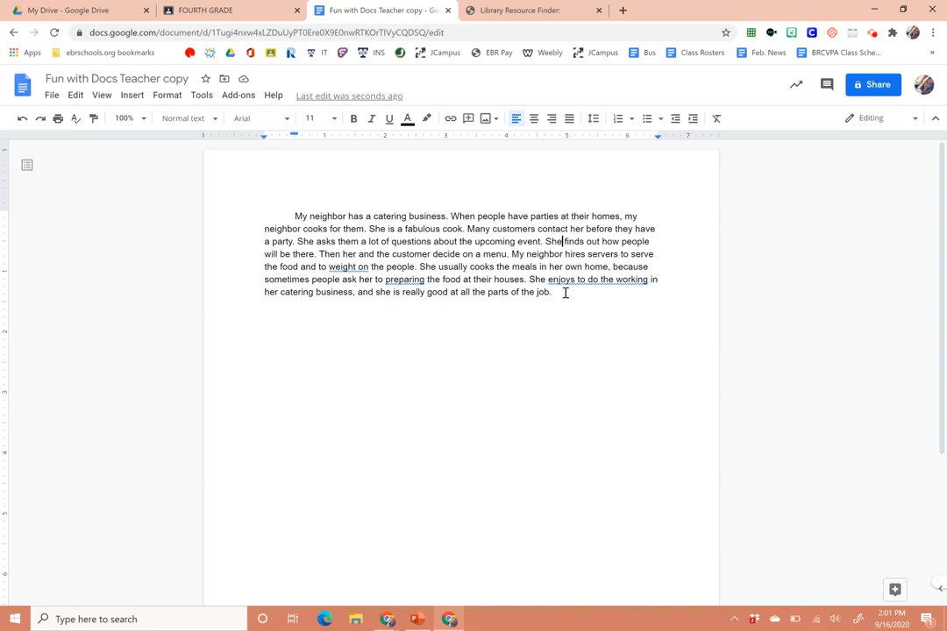
left_click(566, 295)
left_click_drag(579, 295, 284, 215)
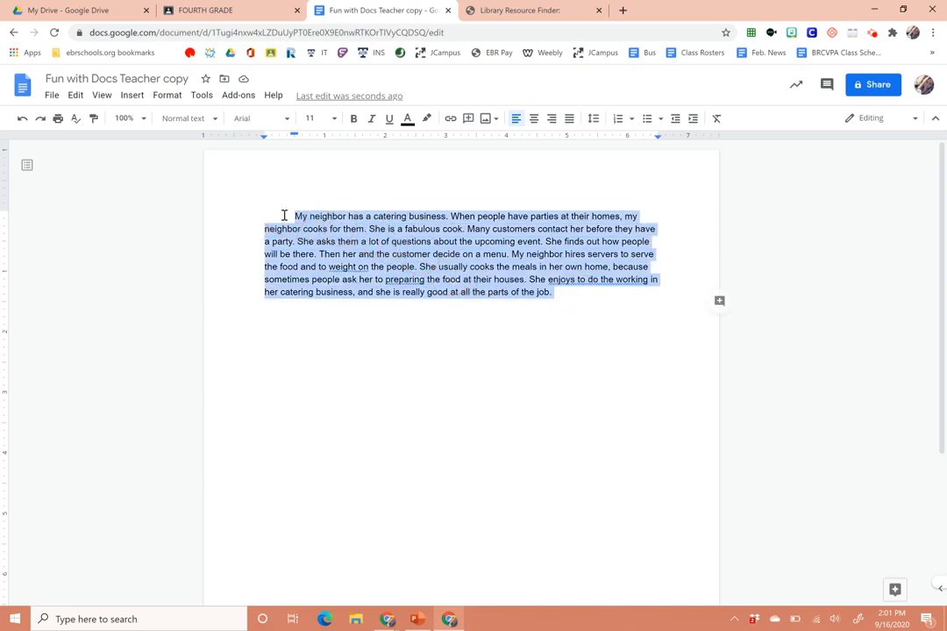
left_click(204, 96)
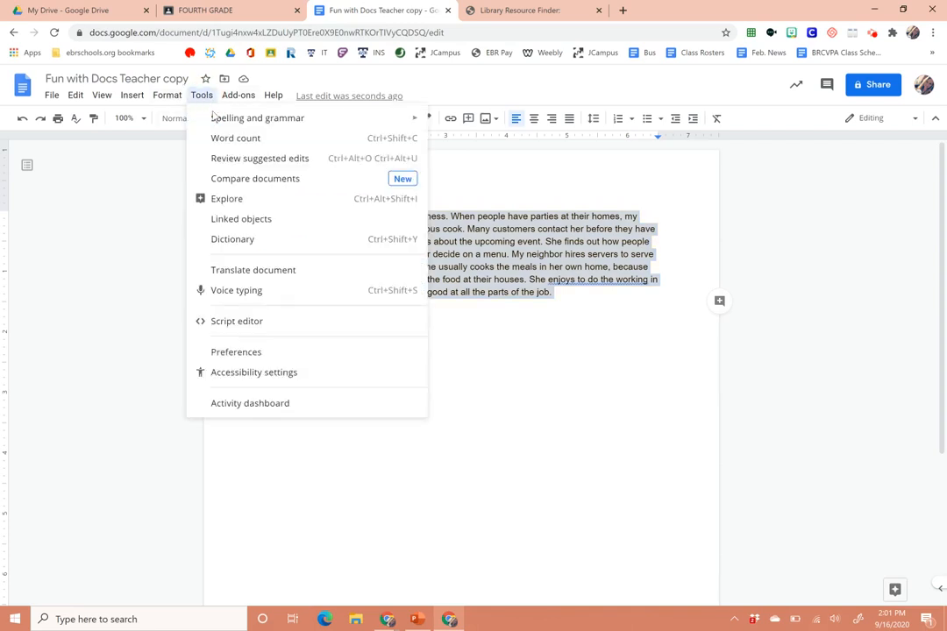
left_click(397, 142)
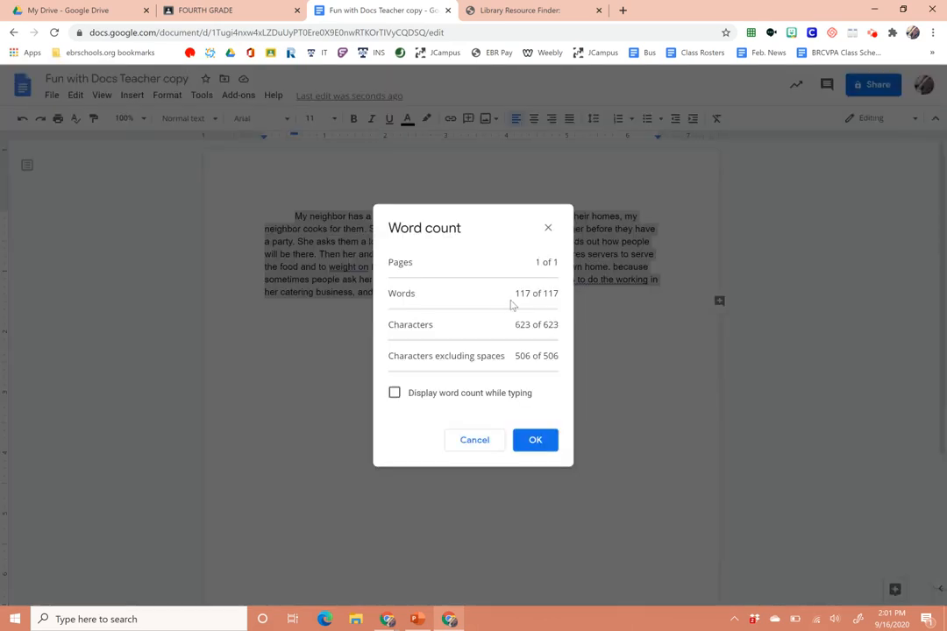
left_click(542, 450)
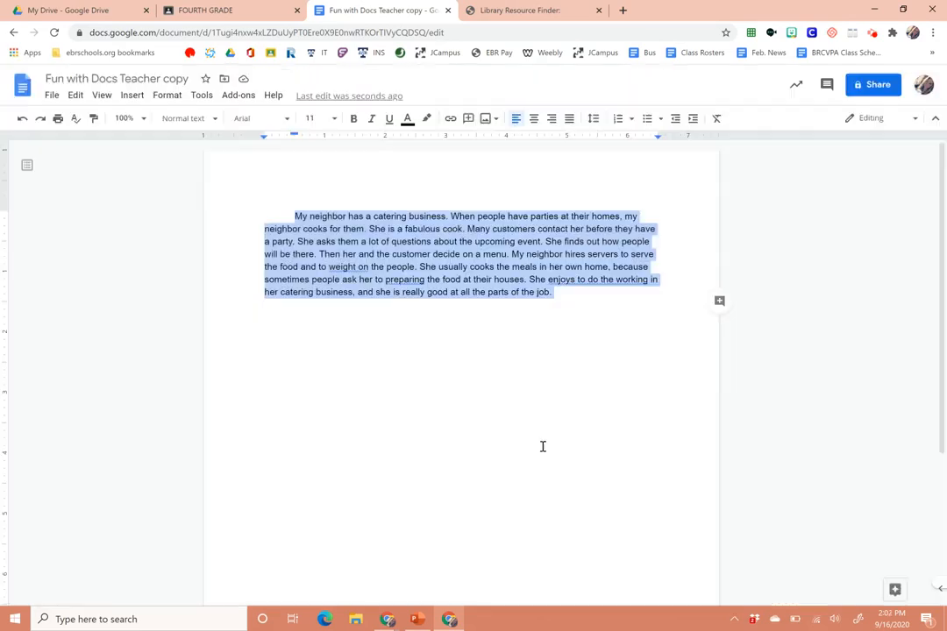
- Select only the paragraph's last sentence, starting "She enjoys", and check its word count
left_click(603, 335)
left_click_drag(565, 293, 530, 279)
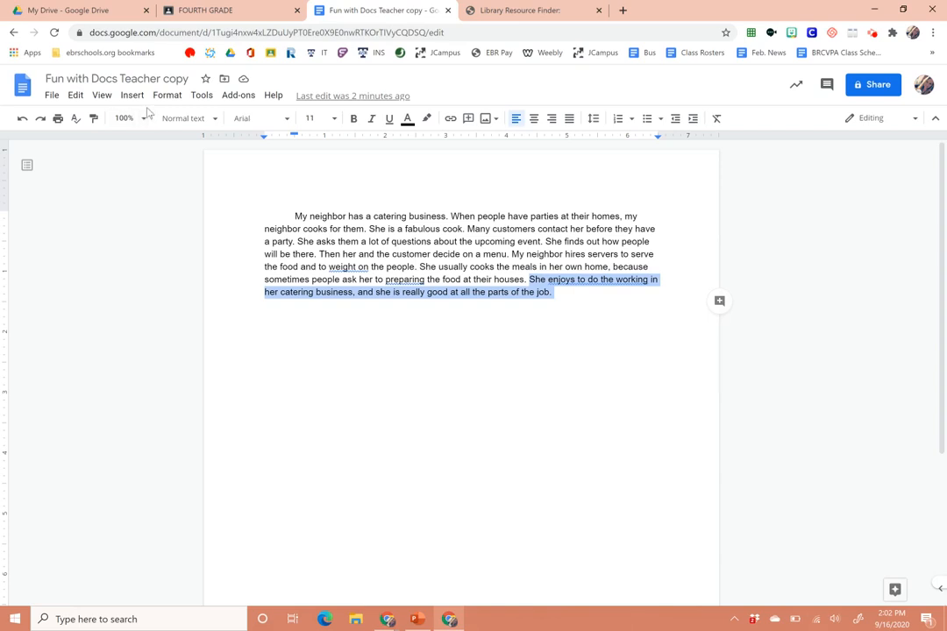
left_click(202, 96)
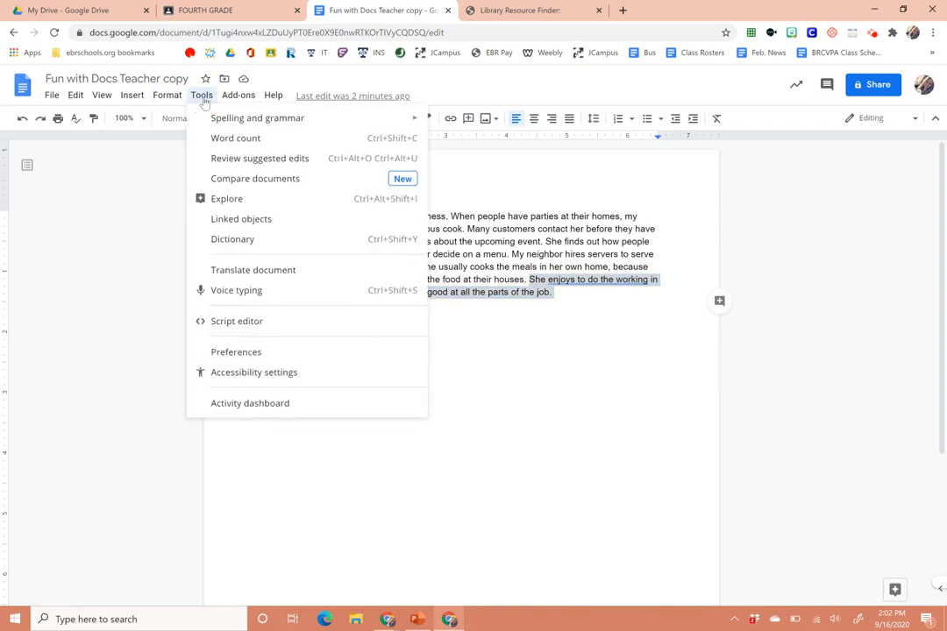
left_click(381, 141)
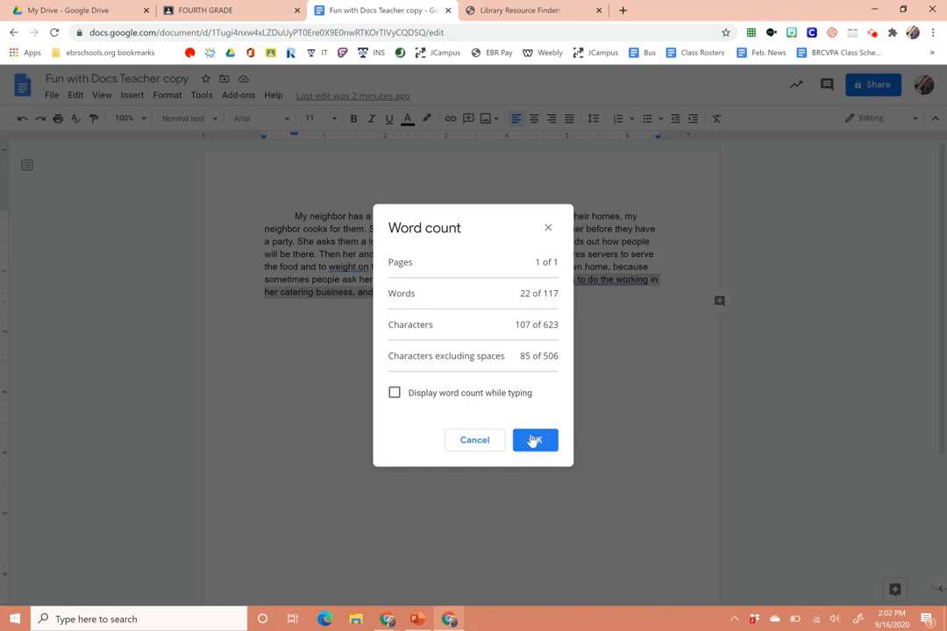
- Turn on displaying the word count while typing, and view the counter's page and character breakdown
left_click(412, 398)
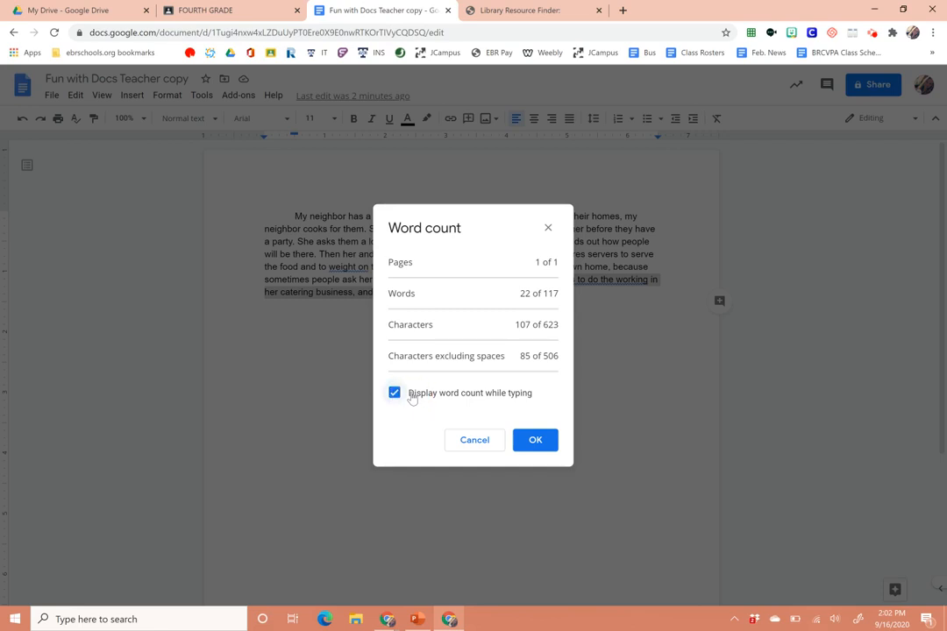
right_click(545, 441)
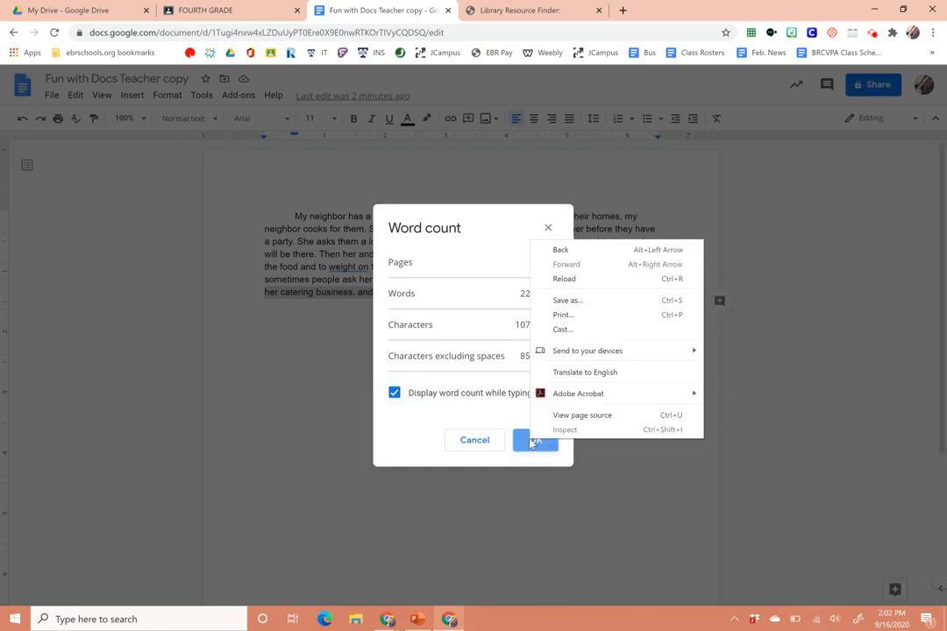
left_click(530, 442)
left_click(529, 440)
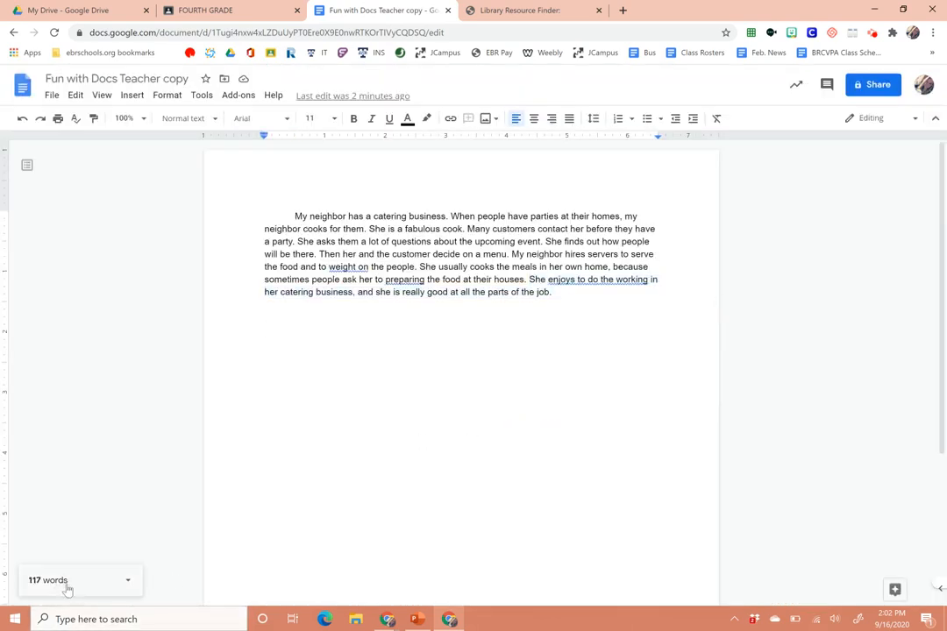
left_click(127, 583)
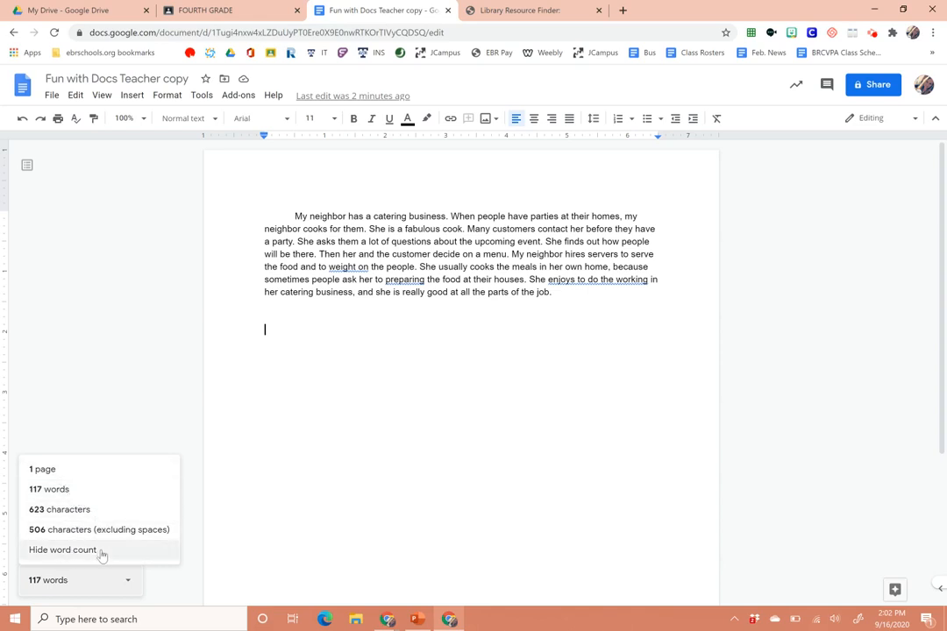
left_click(179, 594)
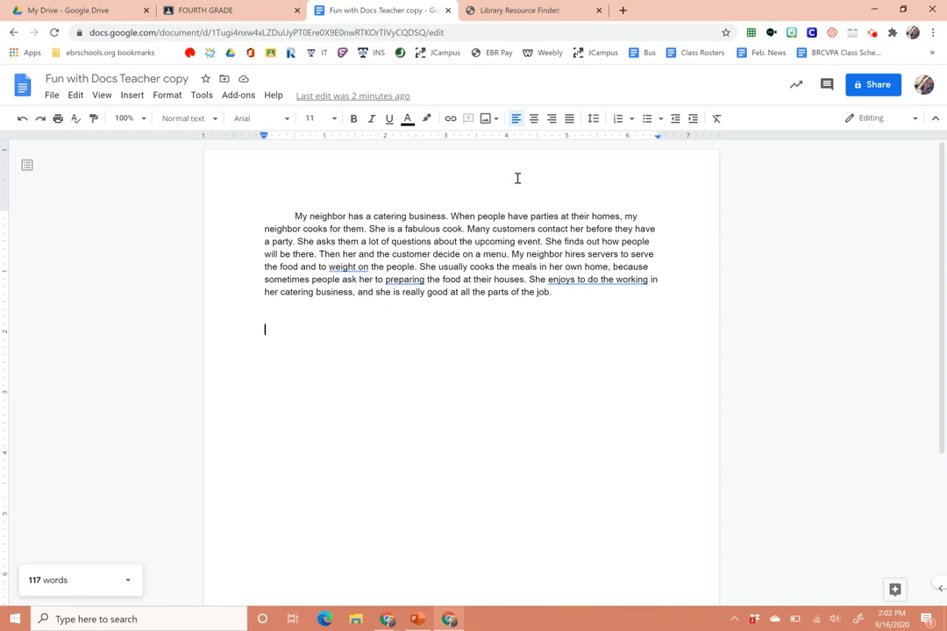
- Open Explore, search for "cook" and show the image results
left_click(202, 95)
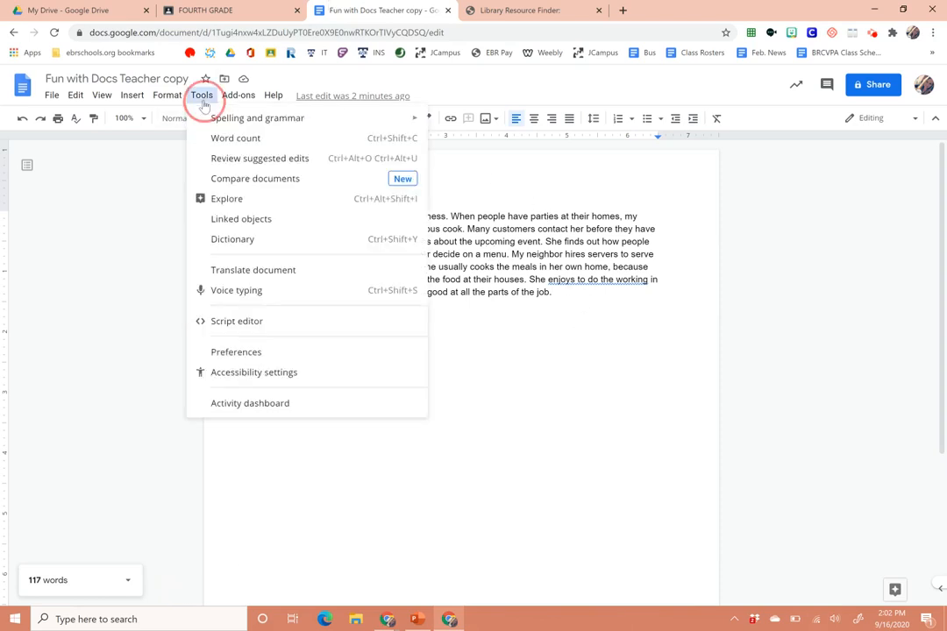
left_click(582, 328)
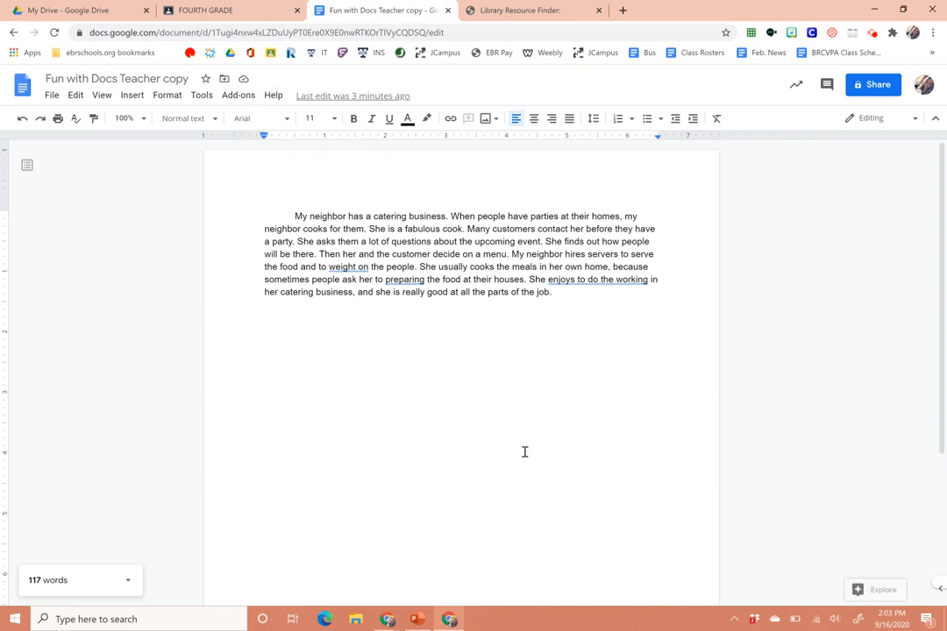
left_click(201, 94)
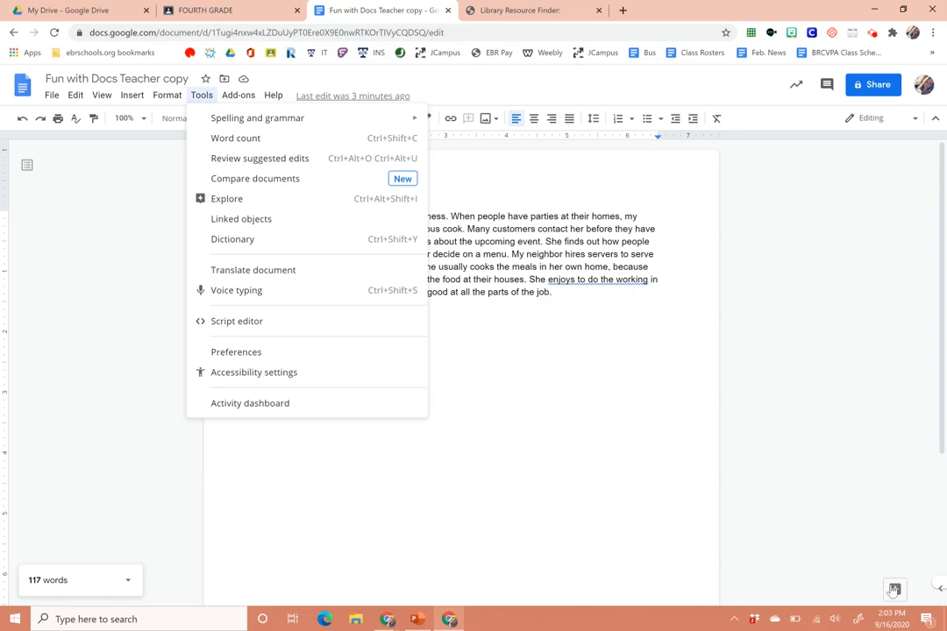
left_click(890, 589)
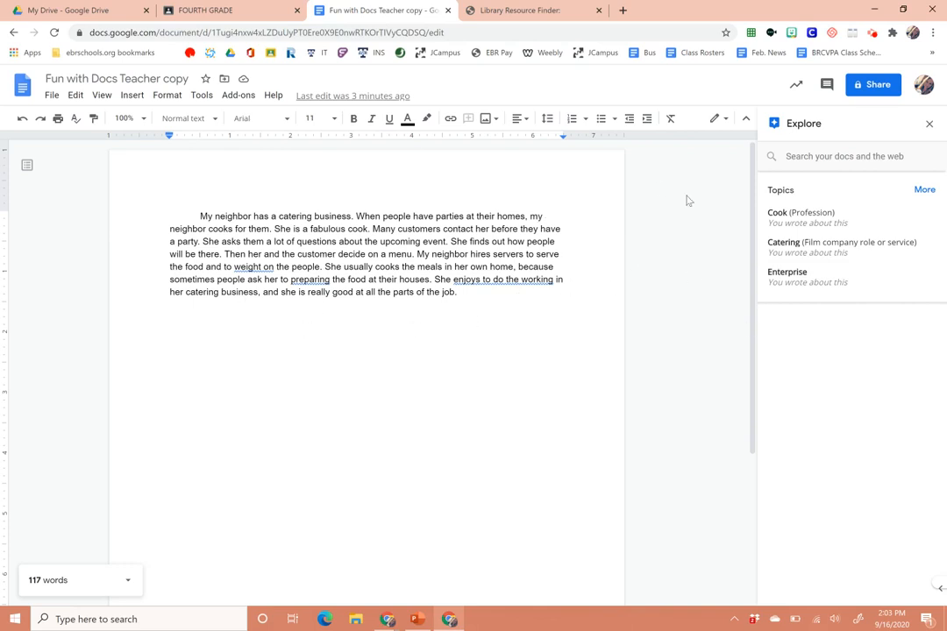
left_click(844, 159)
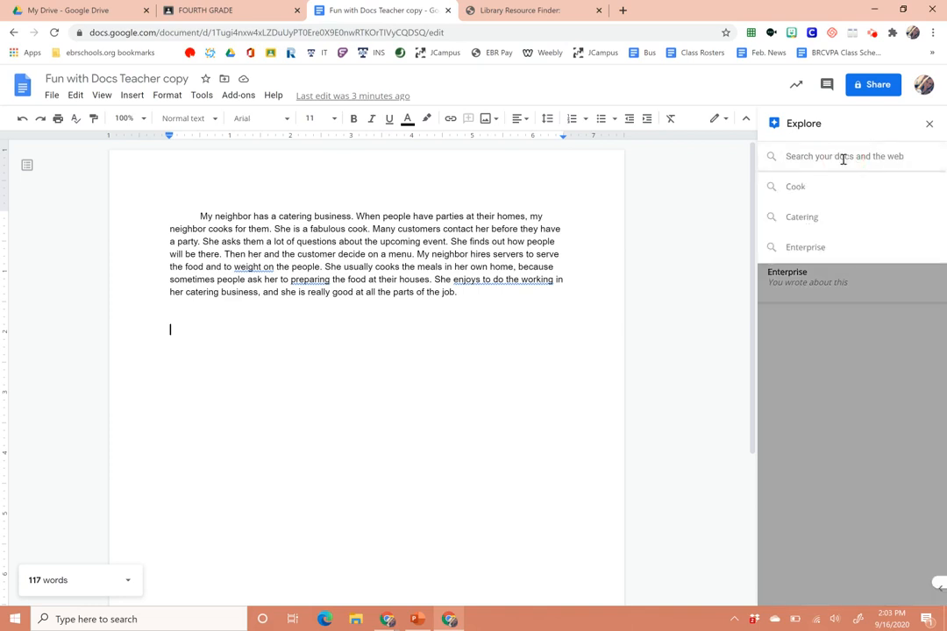
type("cook")
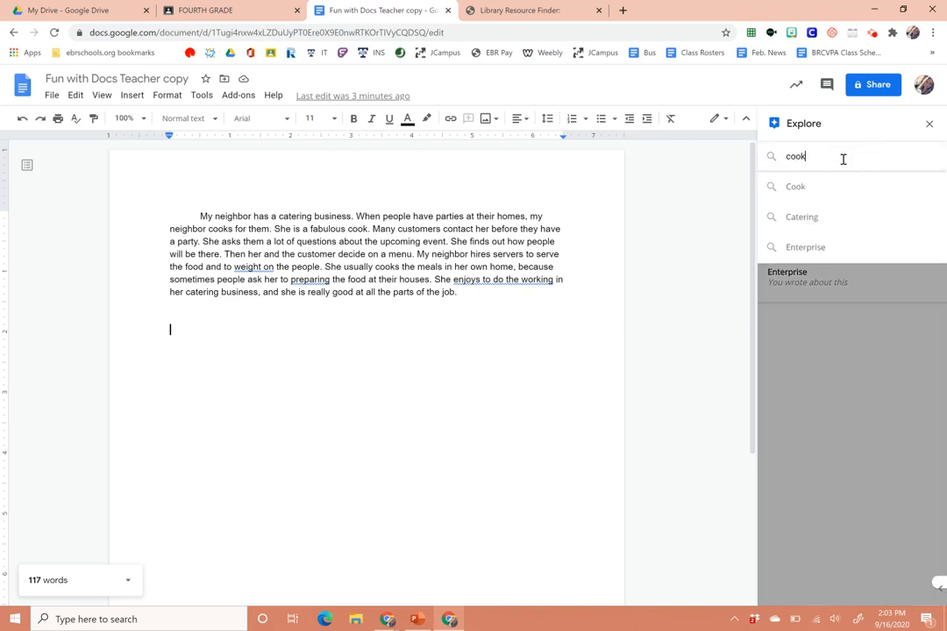
key("Return")
left_click(854, 192)
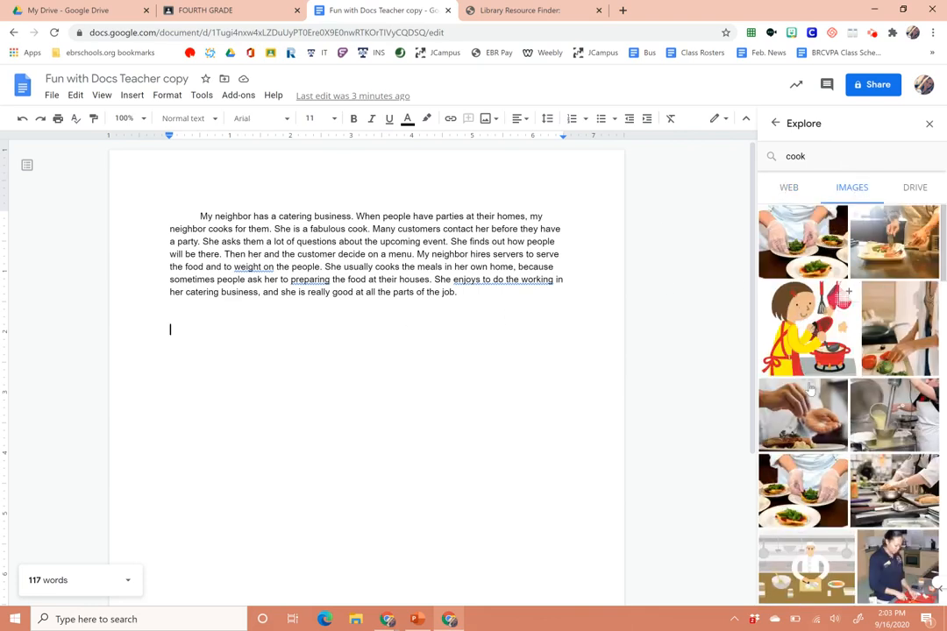
- Insert the photo of hands sprinkling salt over a plated steak below the catering paragraph
left_click(824, 419)
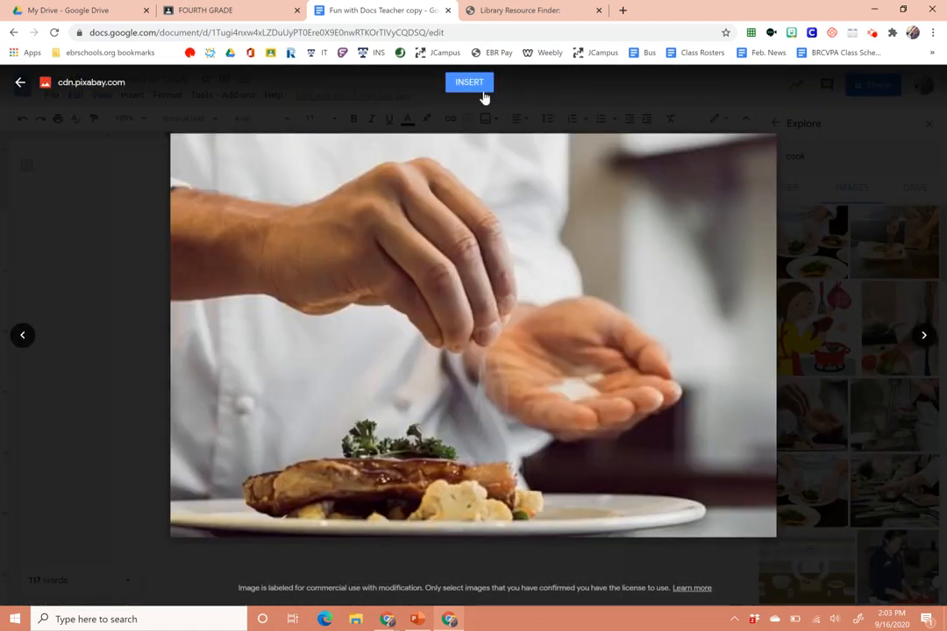
left_click(481, 92)
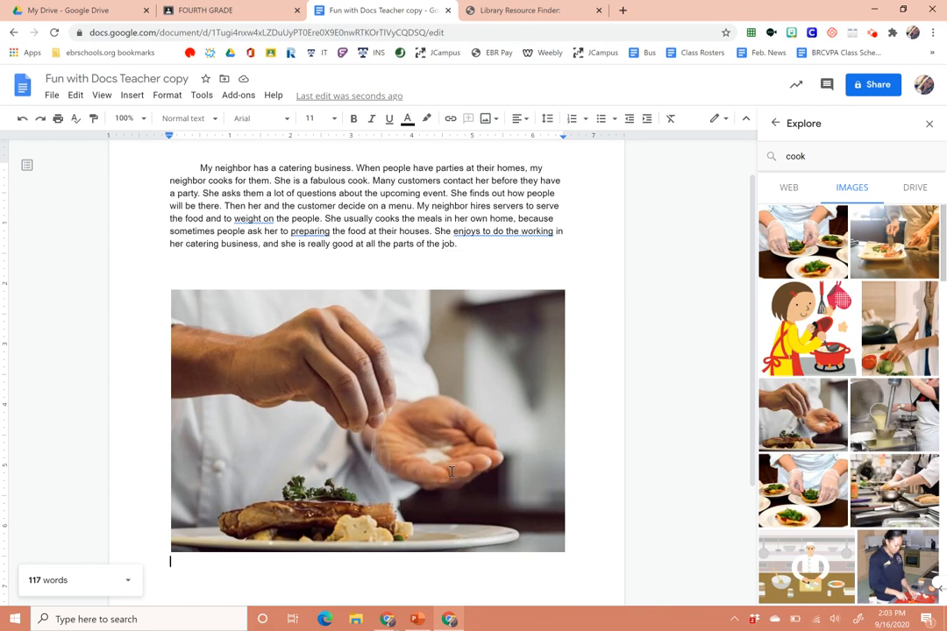
- Move the inserted photo into the paragraph after "She finds out how people" and shrink it to about 2.6 inches wide
left_click(533, 461)
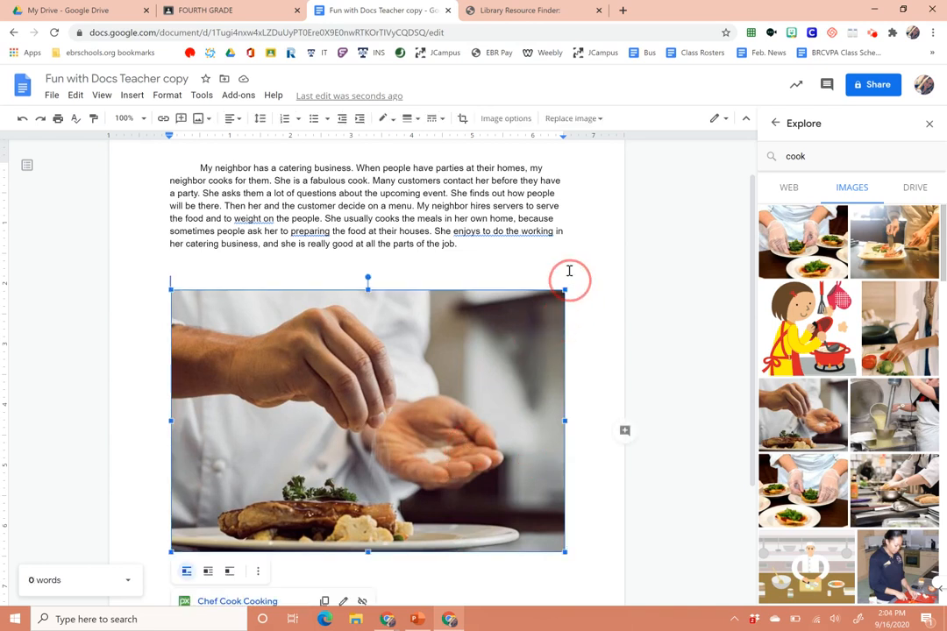
left_click_drag(558, 193, 558, 193)
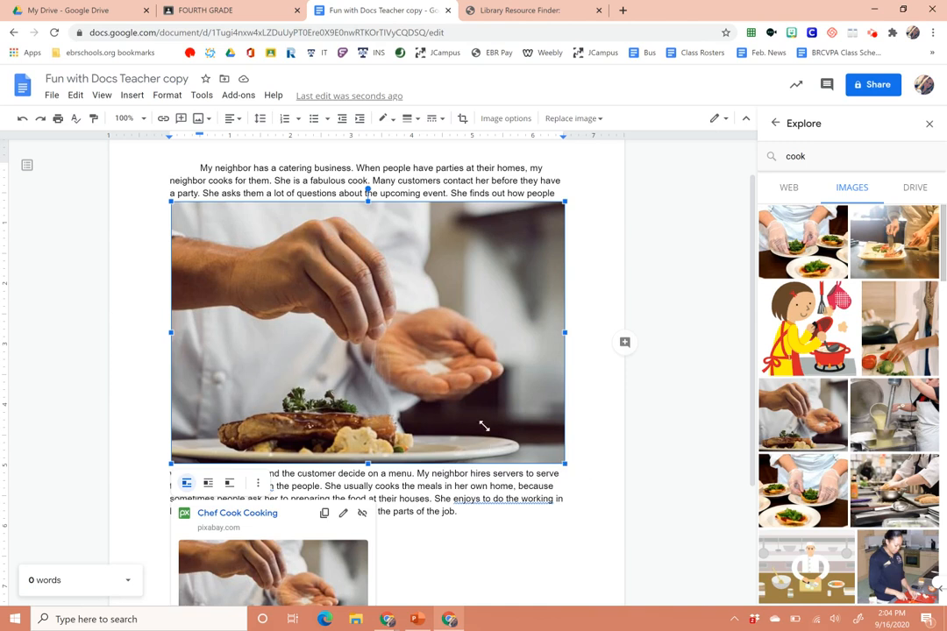
left_click_drag(484, 426, 331, 306)
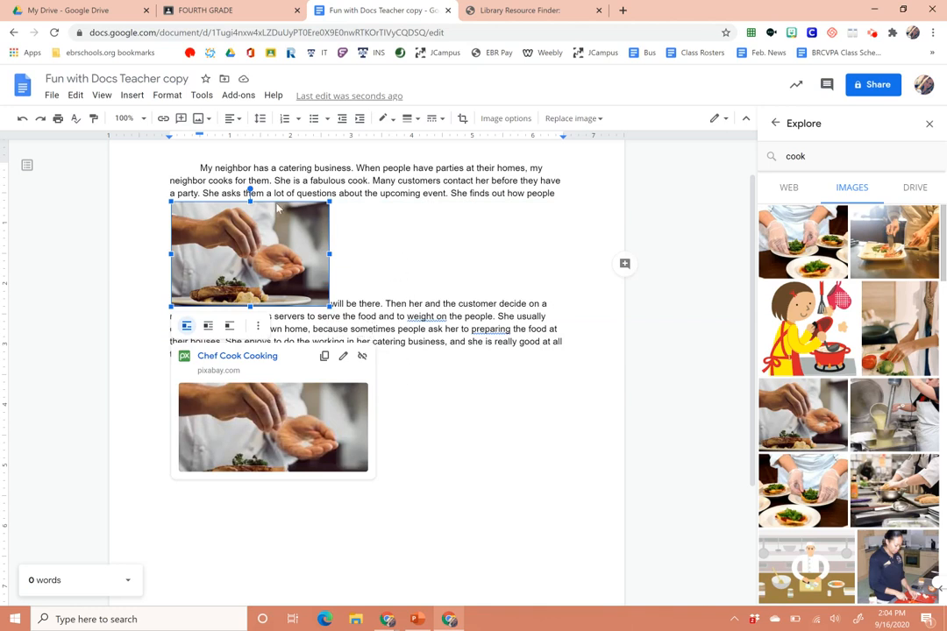
left_click(458, 250)
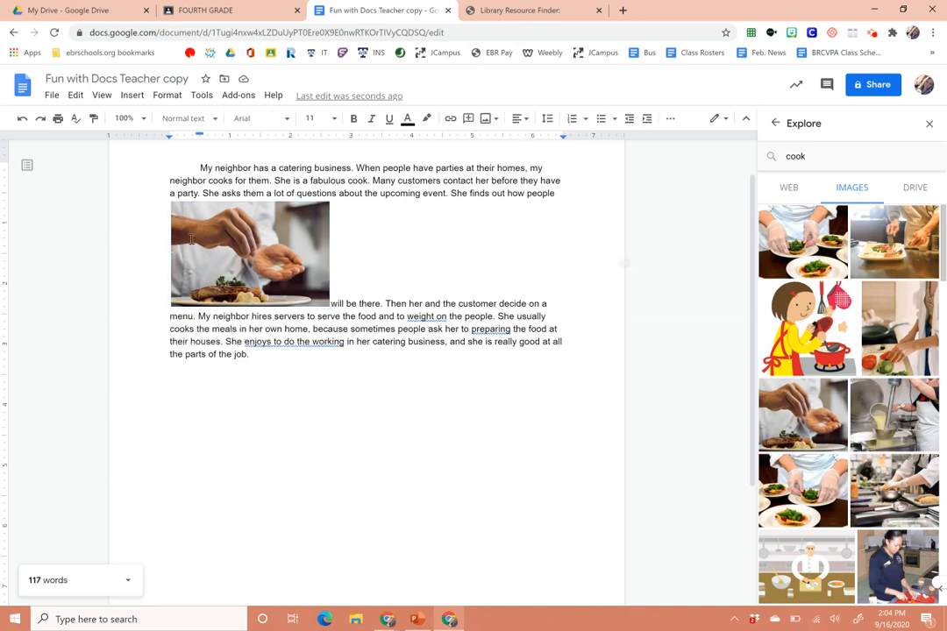
- Try the photo's Wrap text and Break text layouts, and leave it on Wrap text
left_click(274, 241)
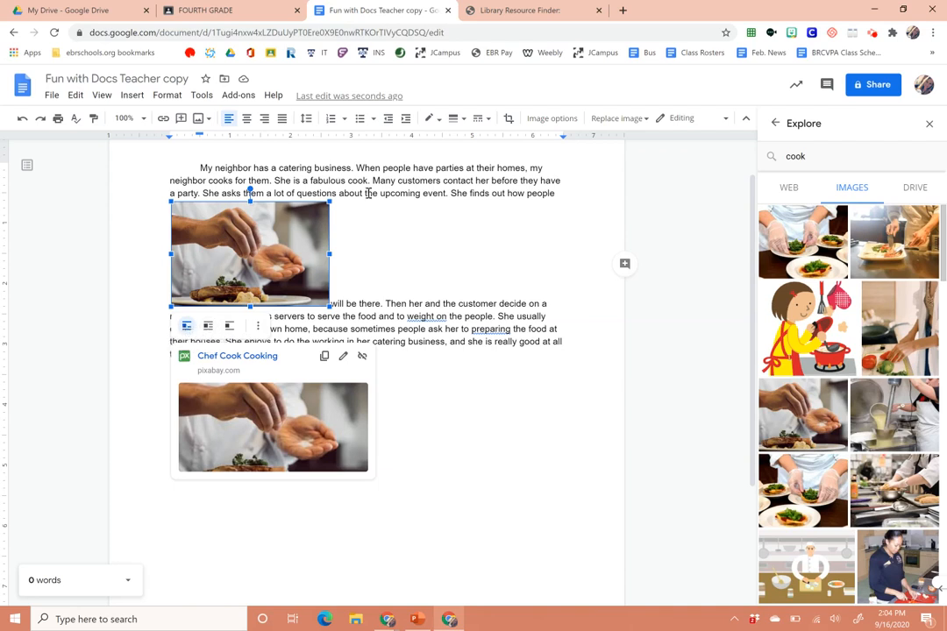
left_click(208, 326)
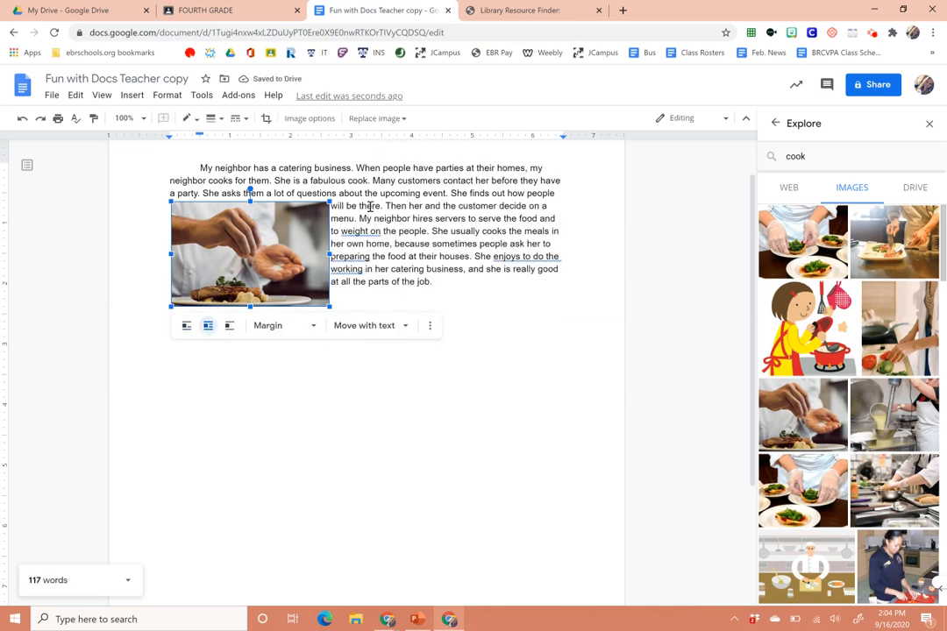
left_click(229, 325)
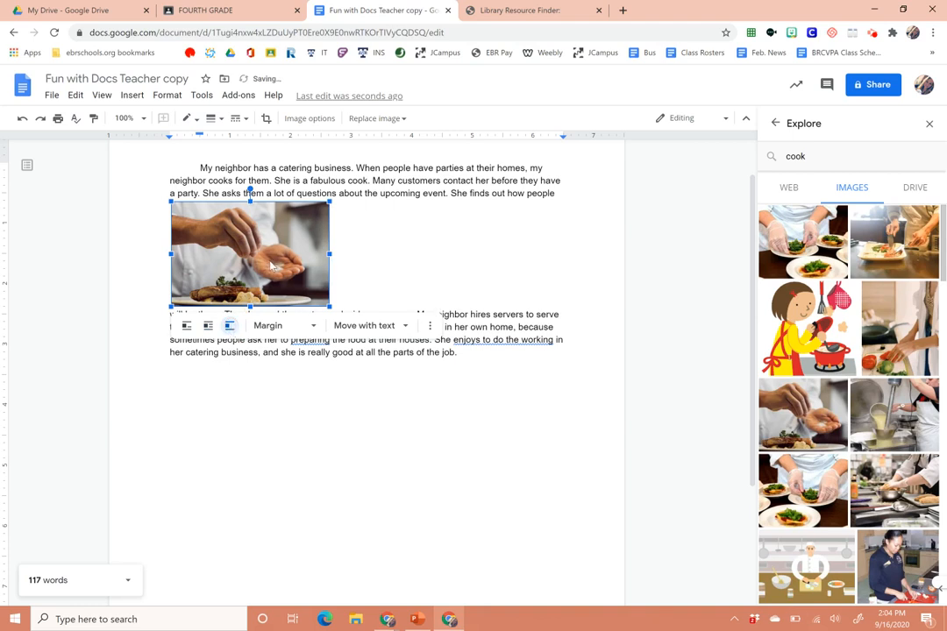
left_click(208, 325)
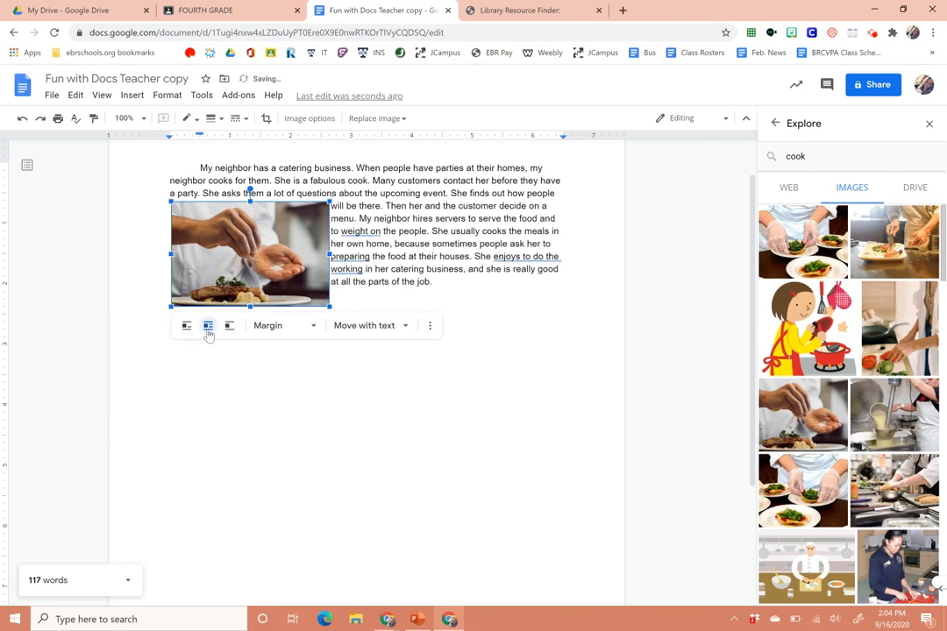
- Resize the photo to about 2 inches wide, place it at the start of the catering paragraph, and close Explore
left_click_drag(329, 306, 384, 342)
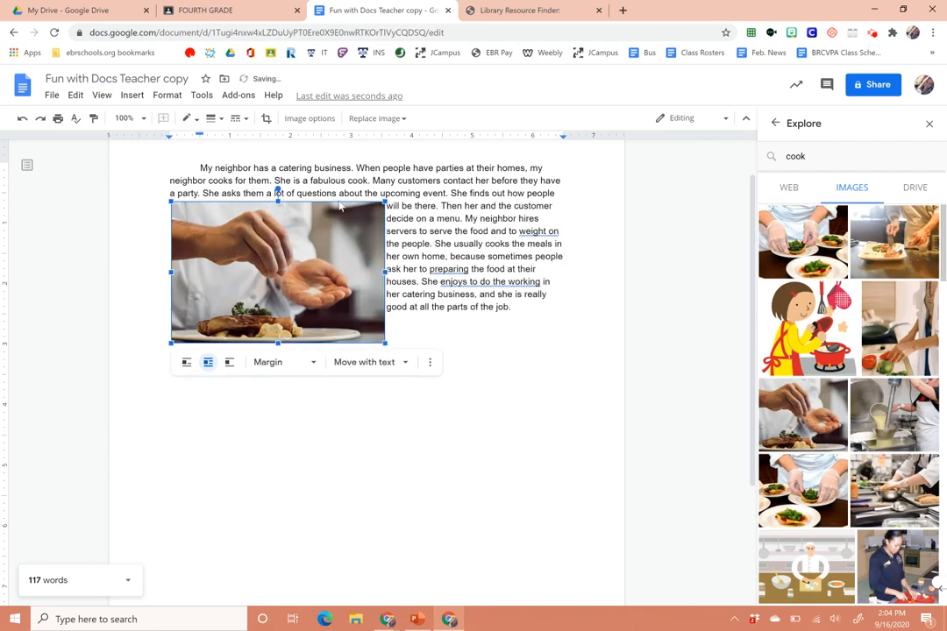
left_click_drag(383, 342, 292, 208)
left_click(400, 365)
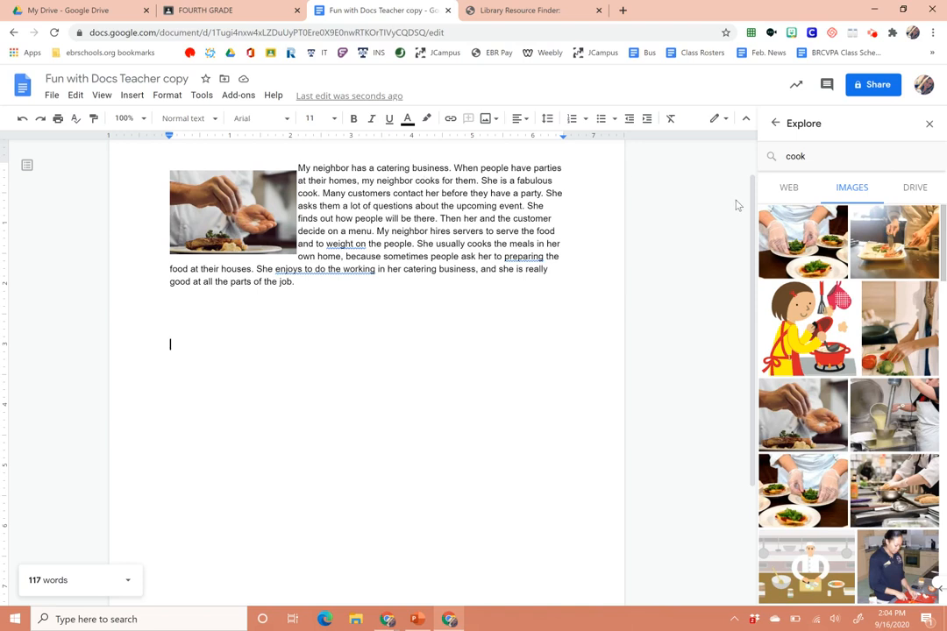
left_click(930, 125)
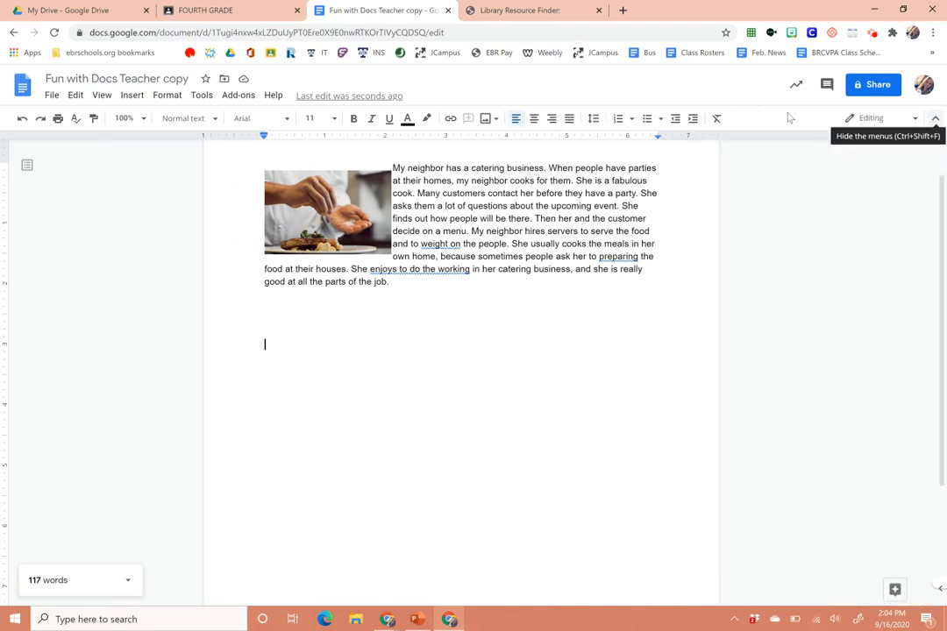
- Dictate a passage below the catering paragraph with voice typing, stop recording, and end it with a period and a new line
left_click(201, 97)
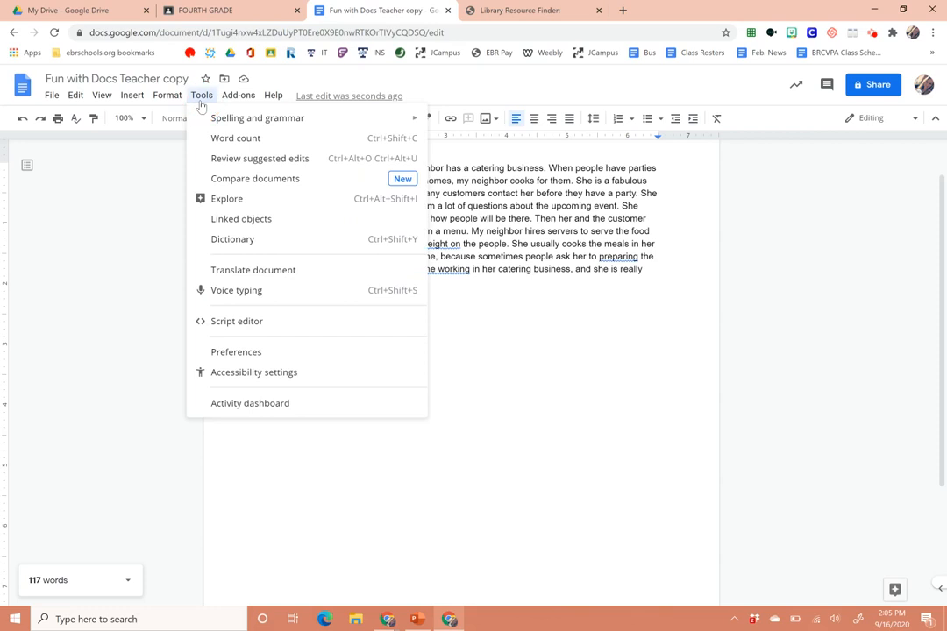
left_click(271, 296)
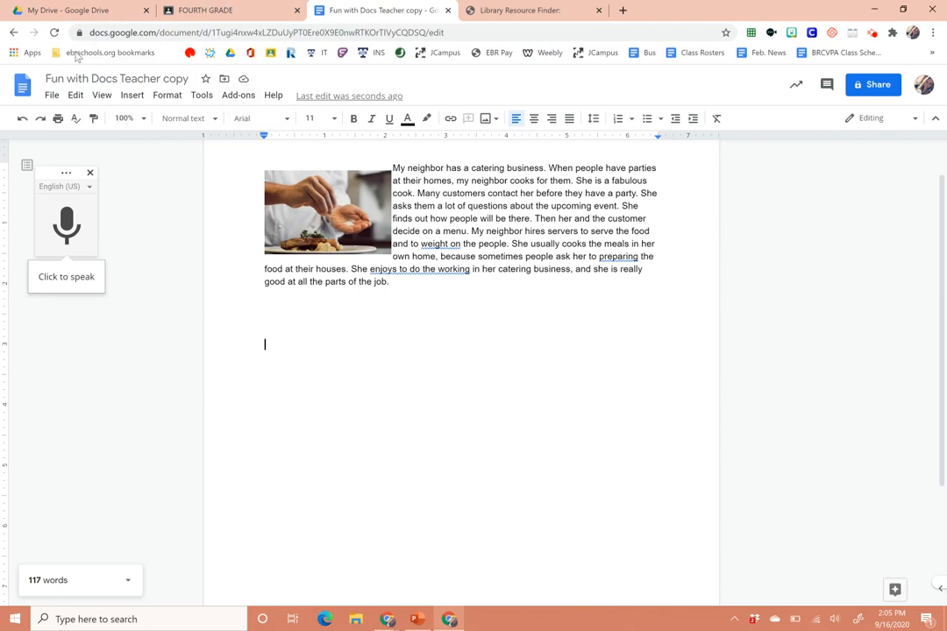
left_click(67, 230)
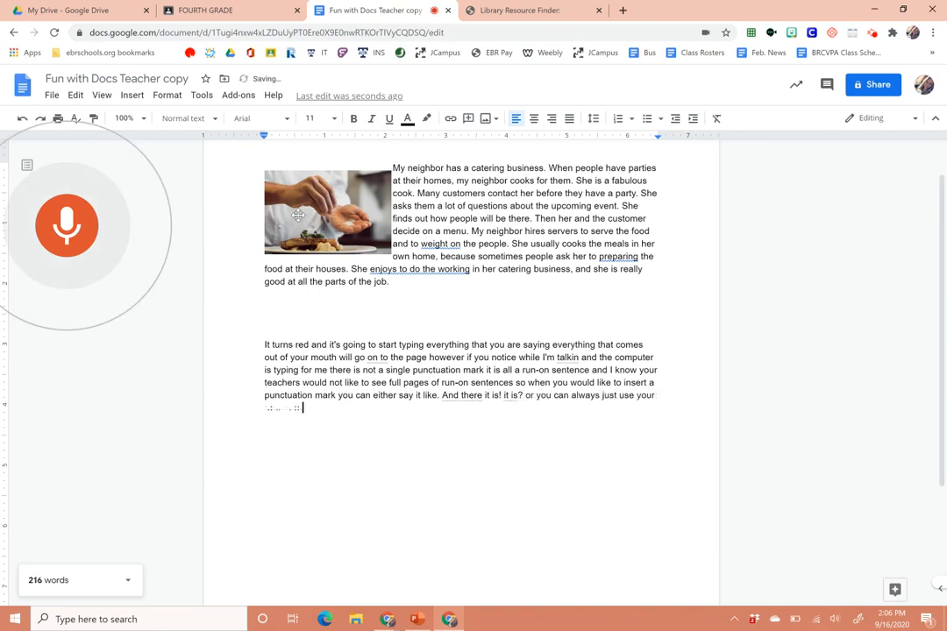
left_click(77, 235)
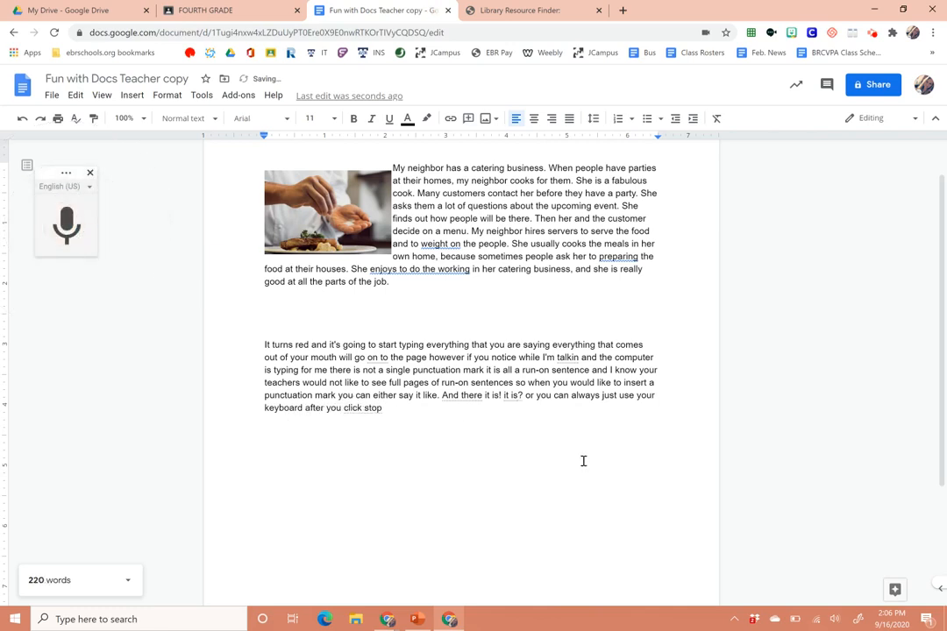
left_click(498, 419)
left_click(359, 452)
- Insert the special characters ←, ↑, →, ↓, ↦ and ⇏ on the line below the dictated passage
left_click(132, 97)
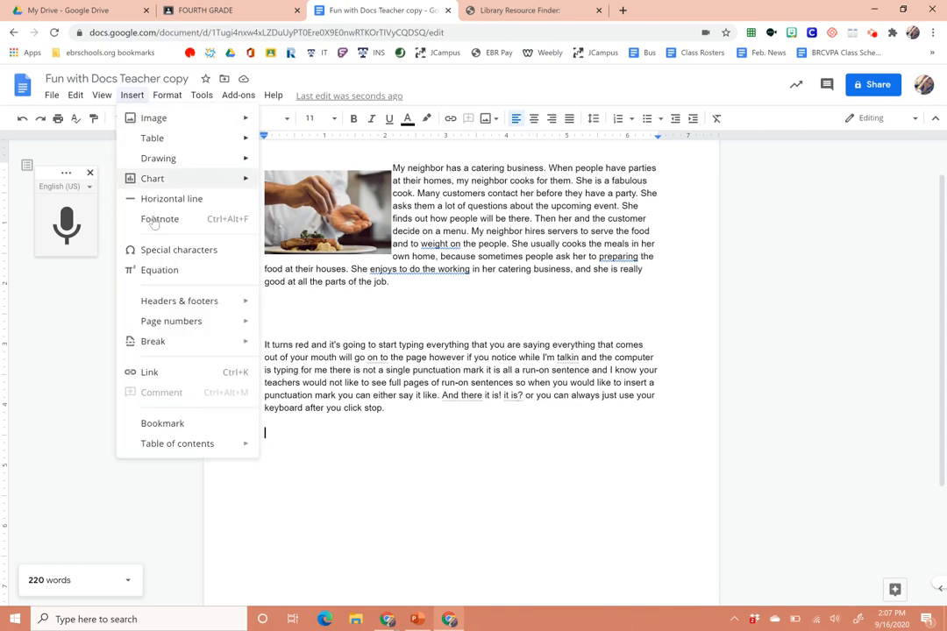
left_click(215, 258)
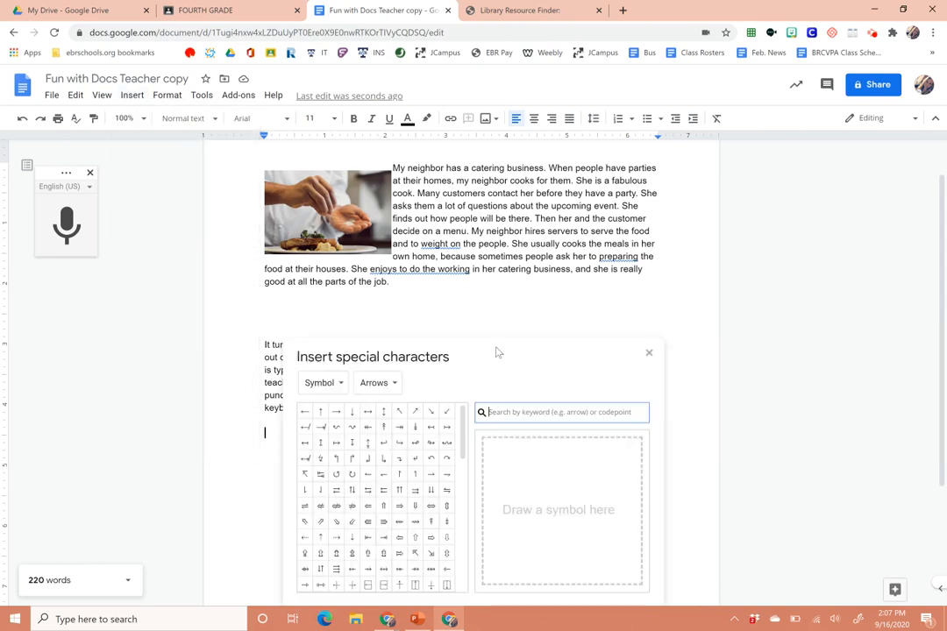
left_click_drag(497, 358, 676, 201)
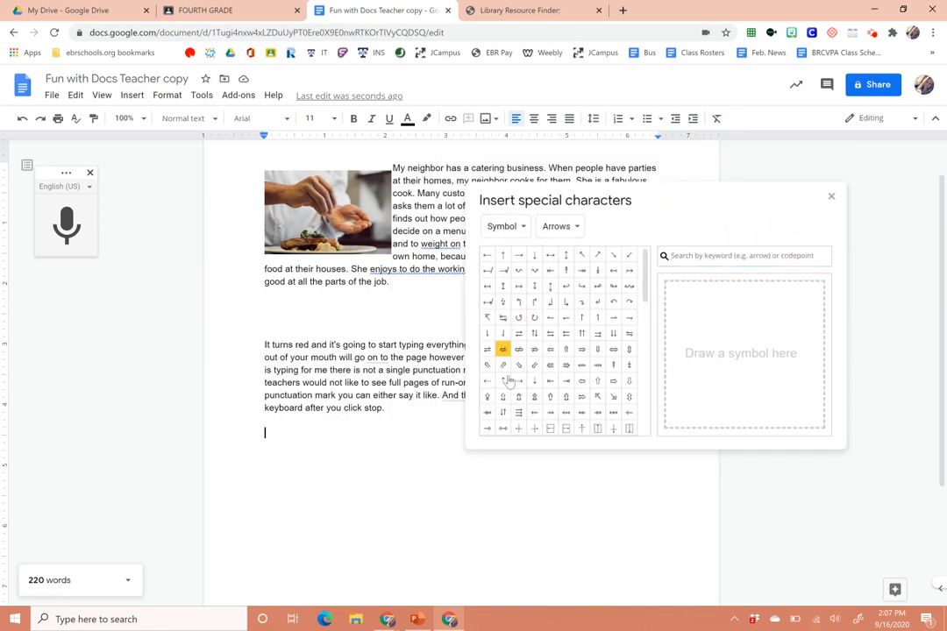
left_click(488, 258)
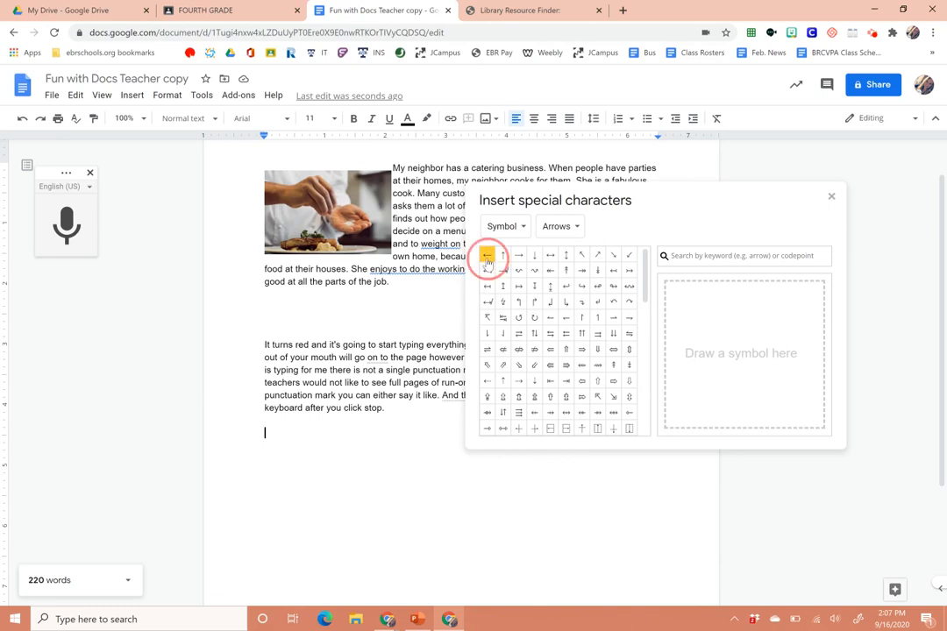
left_click(502, 255)
left_click(518, 255)
left_click(535, 256)
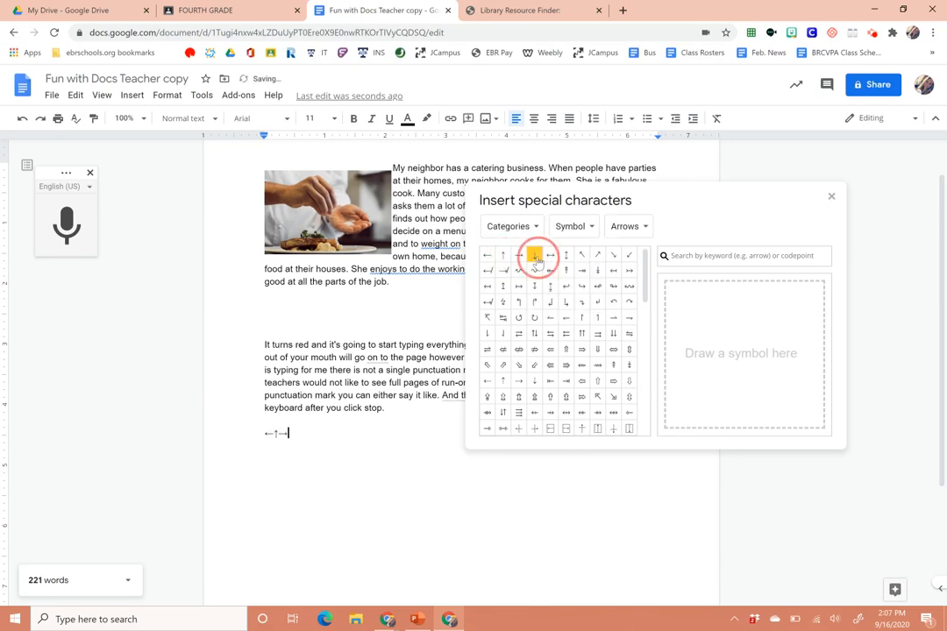
left_click(535, 302)
left_click(534, 349)
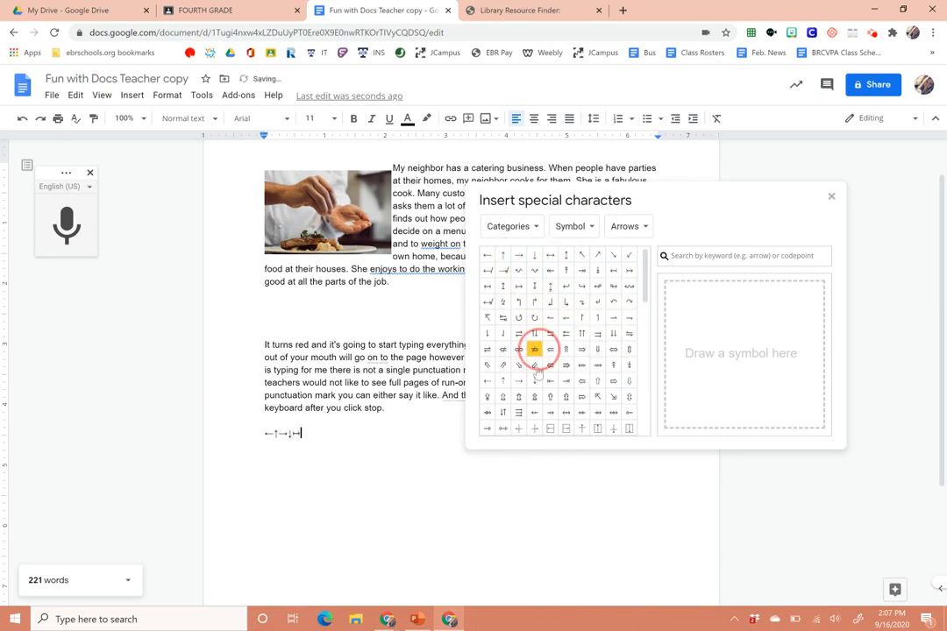
- Zoom the document to 200% and add rightwards paired arrows plus outlined right and left arrows to the symbol line
left_click(128, 118)
left_click(138, 298)
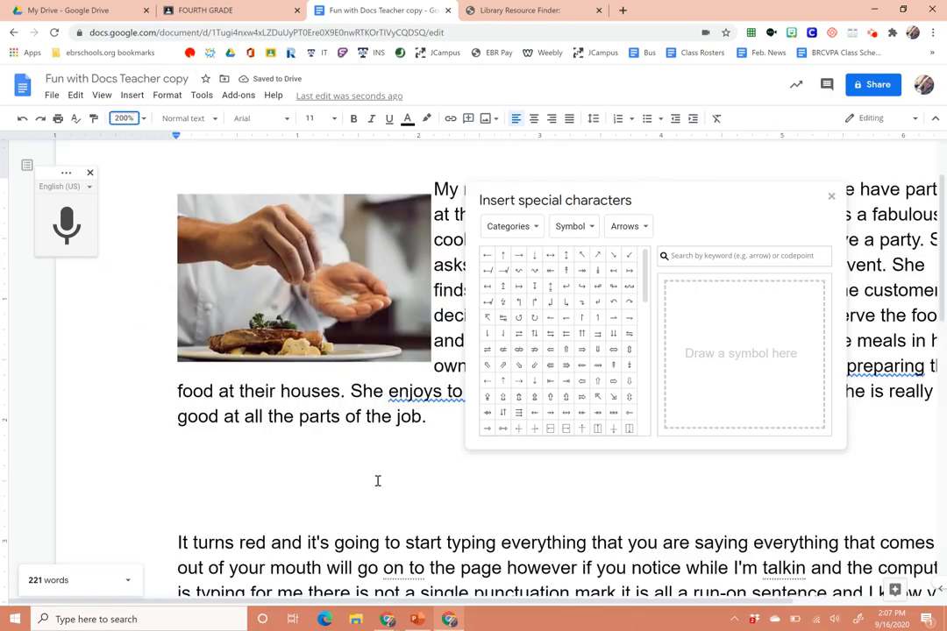
scroll(377, 482, "down", 5)
scroll(378, 482, "up", 2)
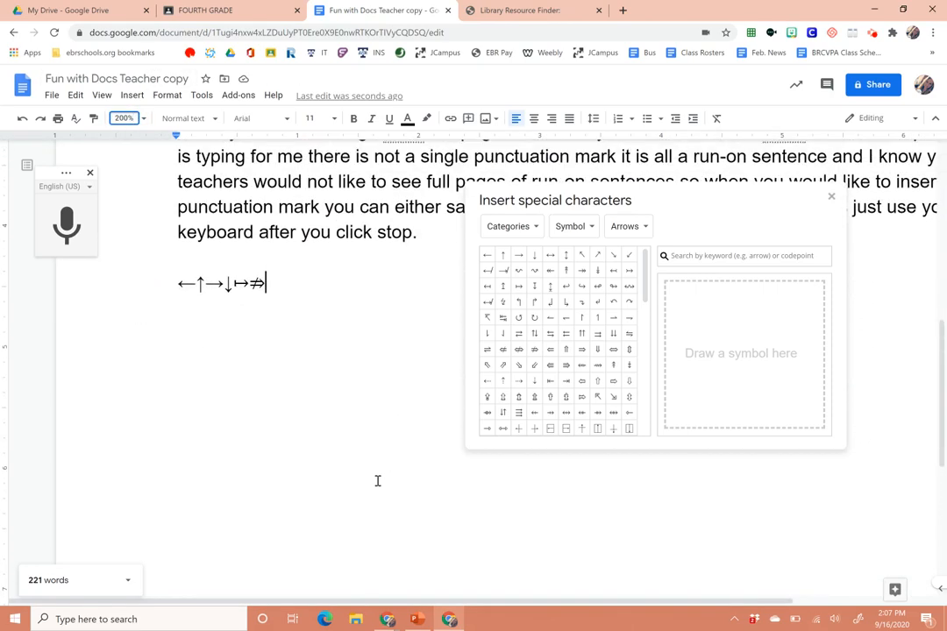
scroll(378, 481, "right", 1)
left_click(597, 333)
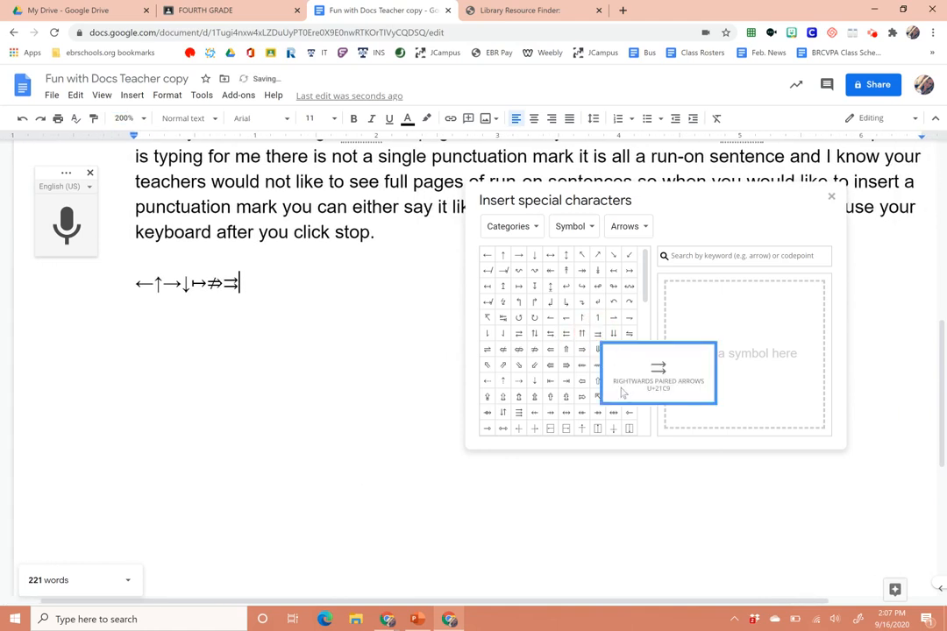
left_click(582, 381)
left_click(582, 383)
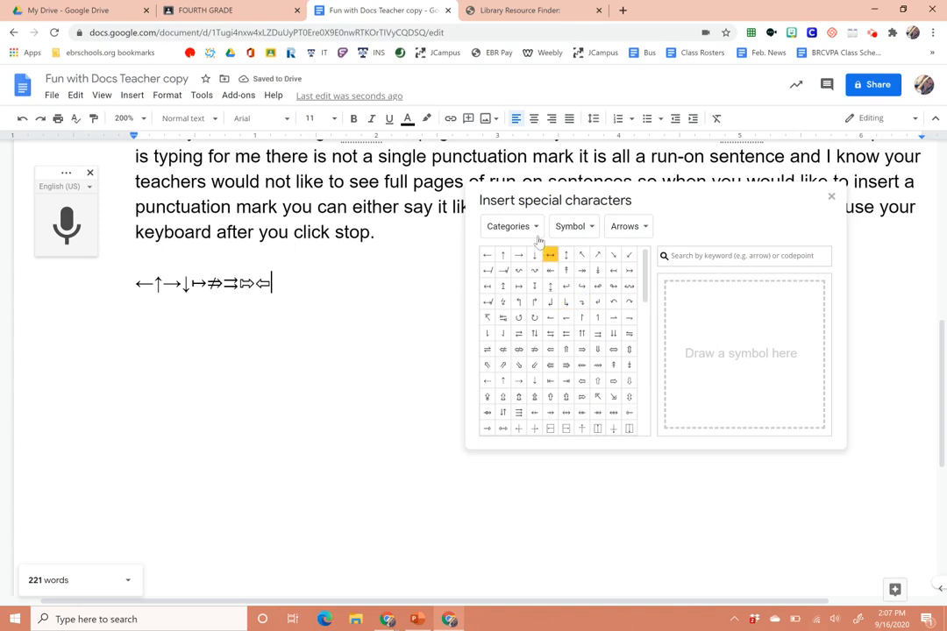
- Look through the special character categories and switch the set from Symbol to Emoji
left_click(585, 230)
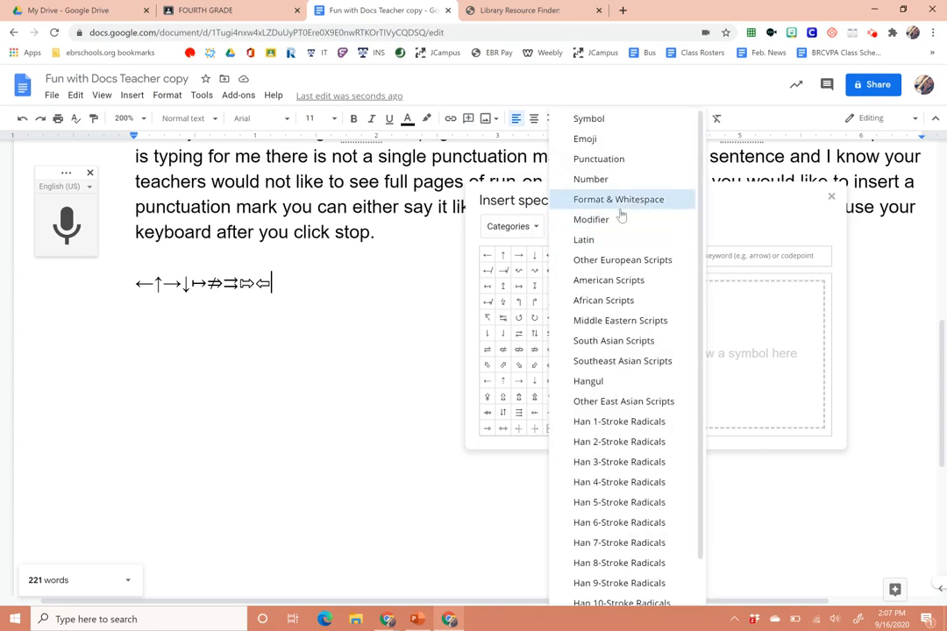
left_click(543, 222)
left_click(577, 209)
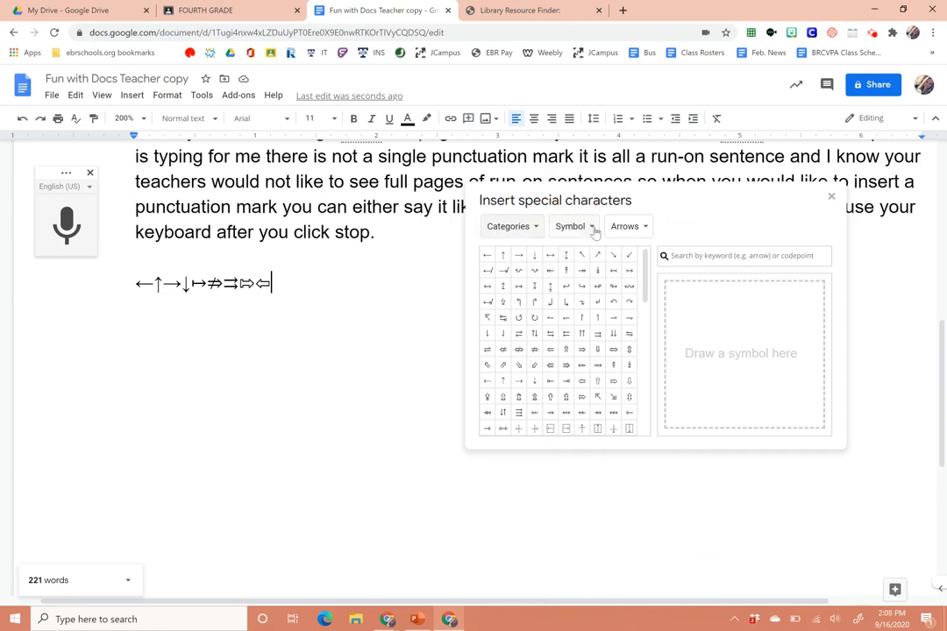
left_click(595, 230)
left_click(616, 141)
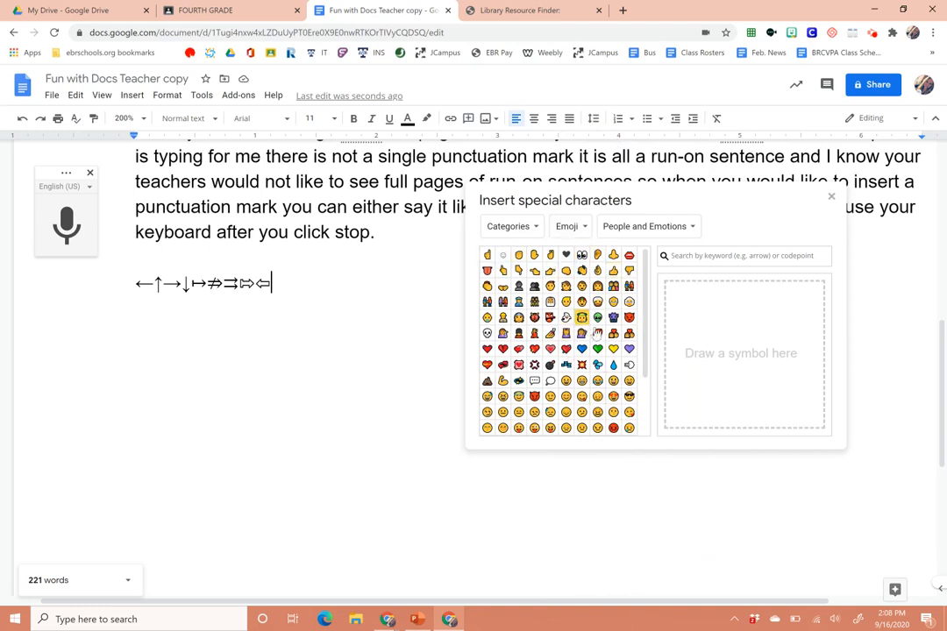
- Insert alien, angel, blue heart, red heart, bomb, thought balloon and three face emojis after the arrows, and move the dialog off the text above
left_click(597, 317)
left_click(582, 317)
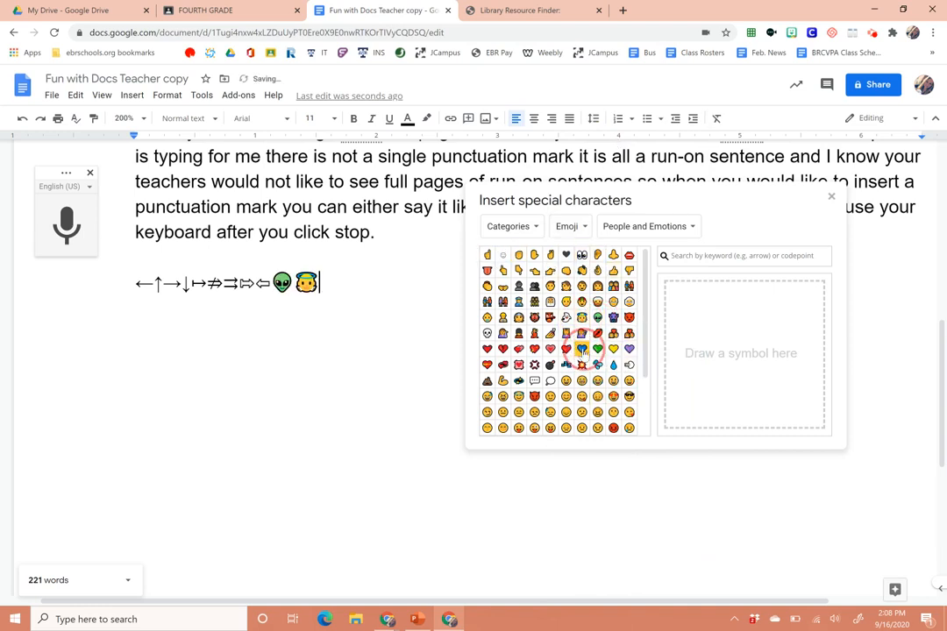
left_click(582, 349)
left_click(565, 349)
left_click(550, 365)
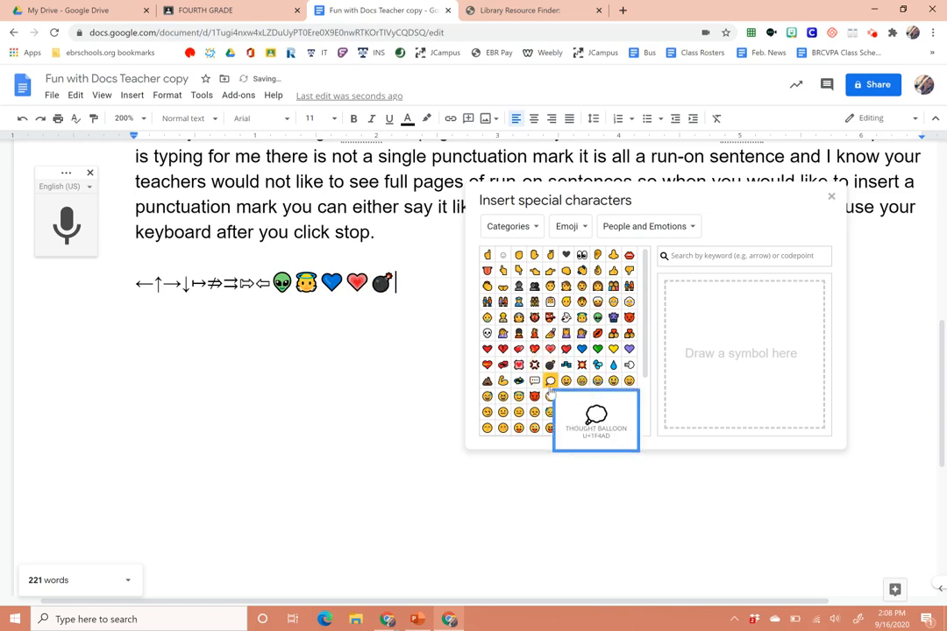
left_click(549, 381)
left_click(518, 412)
left_click(502, 427)
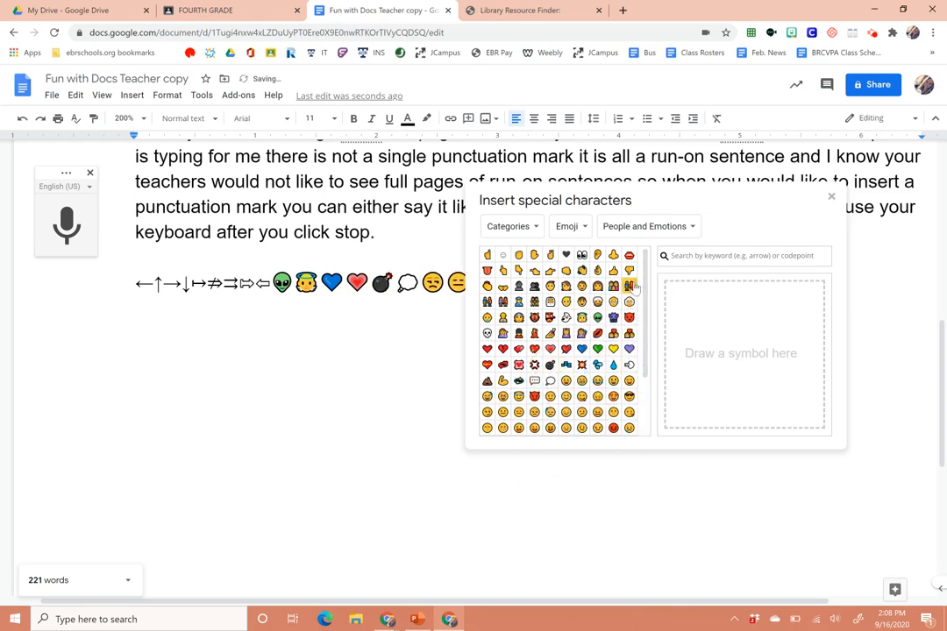
scroll(640, 288, "down", 2)
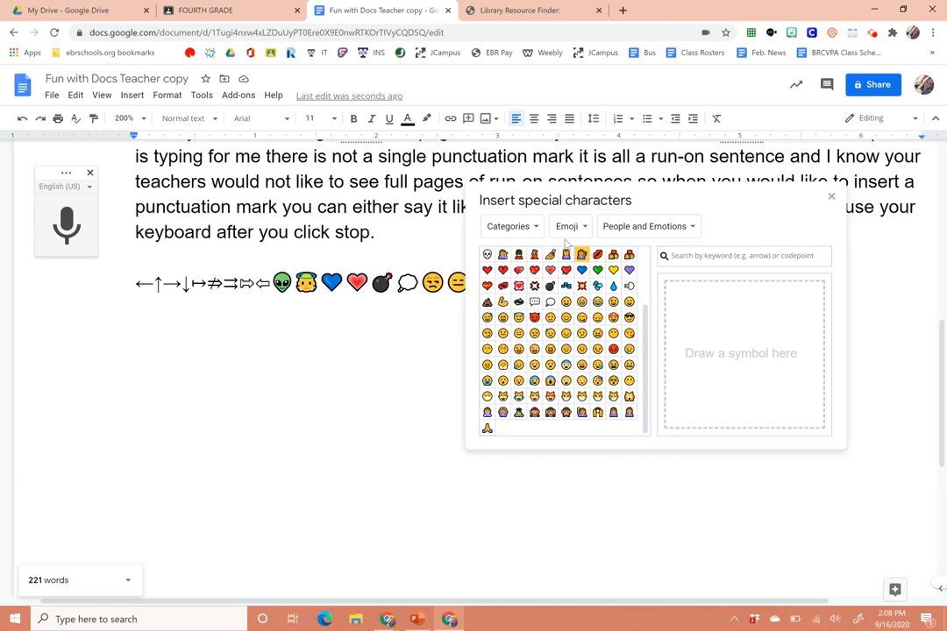
left_click_drag(653, 202, 690, 295)
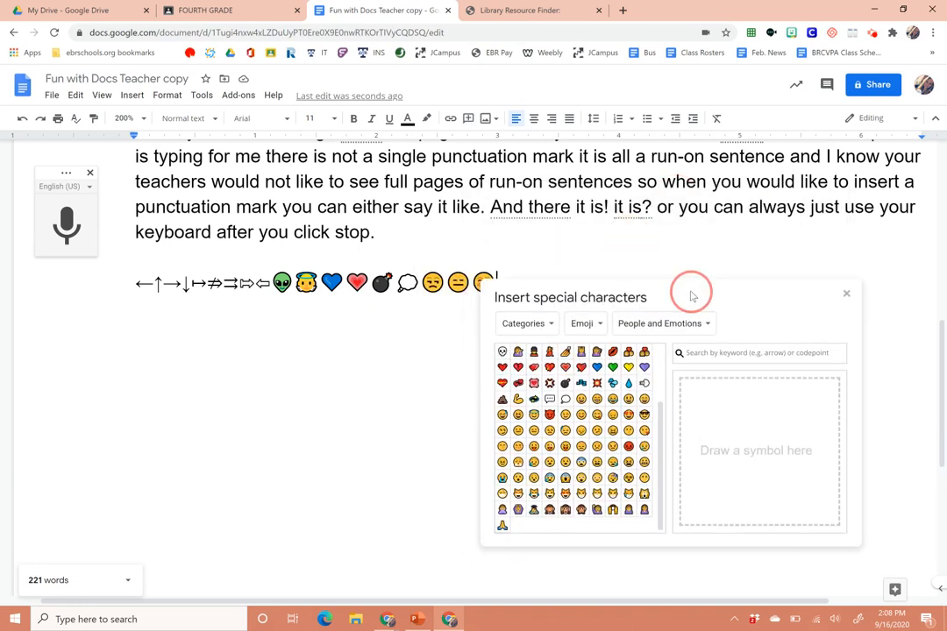
- Close the special characters dialog and set the whole line of arrows and emojis to font size 18
left_click(847, 295)
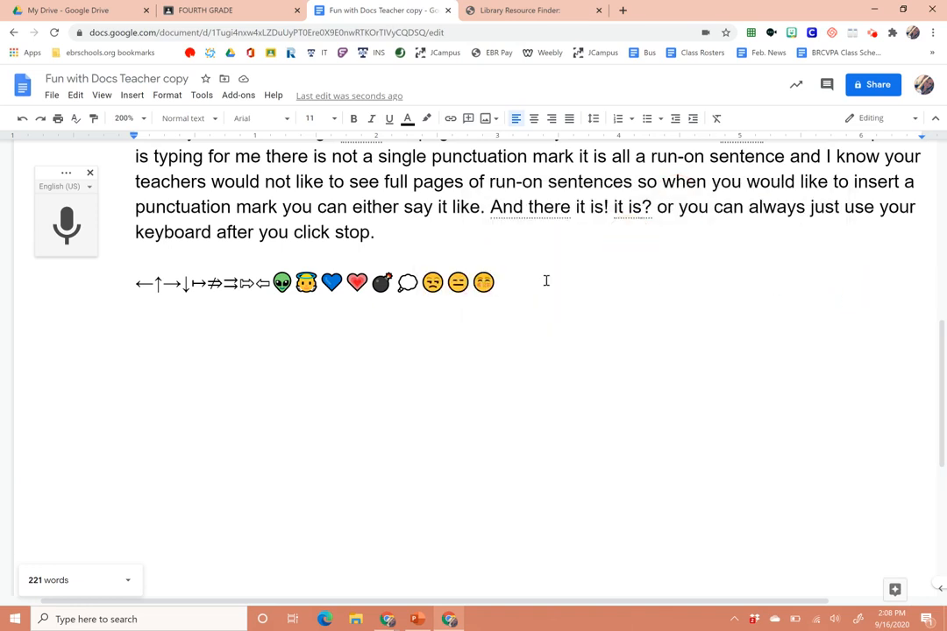
left_click_drag(524, 275, 214, 282)
left_click_drag(282, 283, 135, 282)
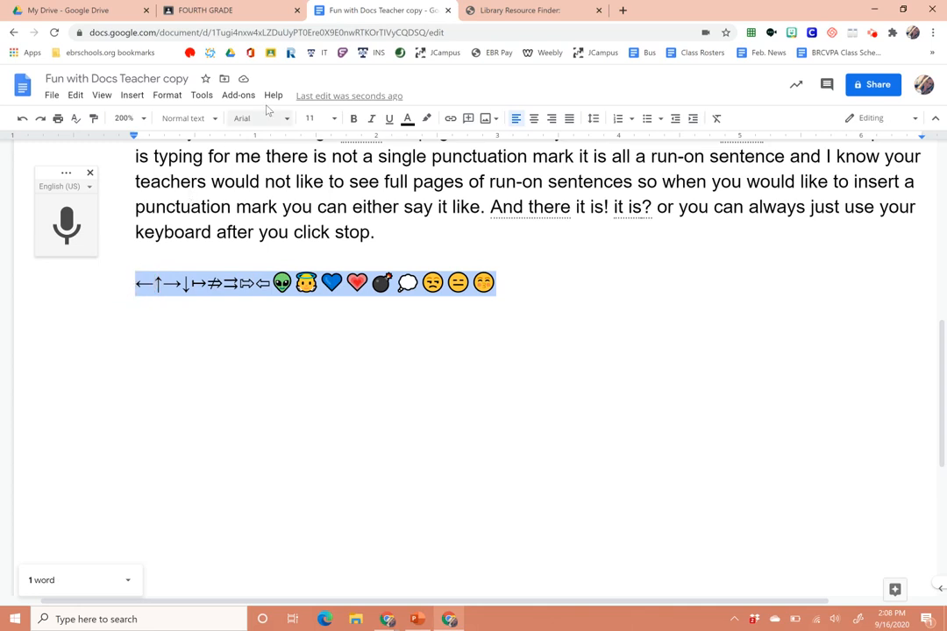
left_click(334, 123)
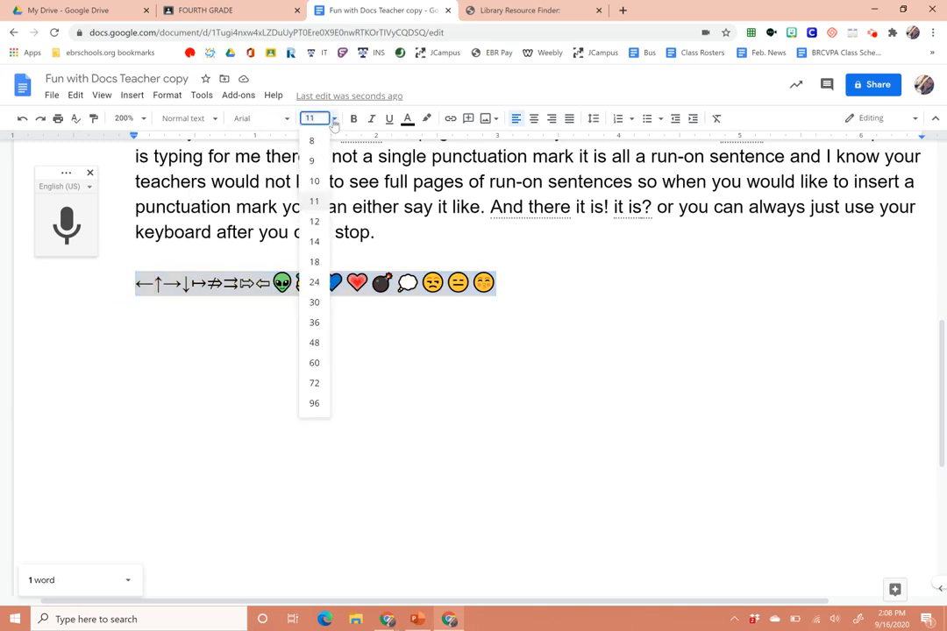
left_click(317, 263)
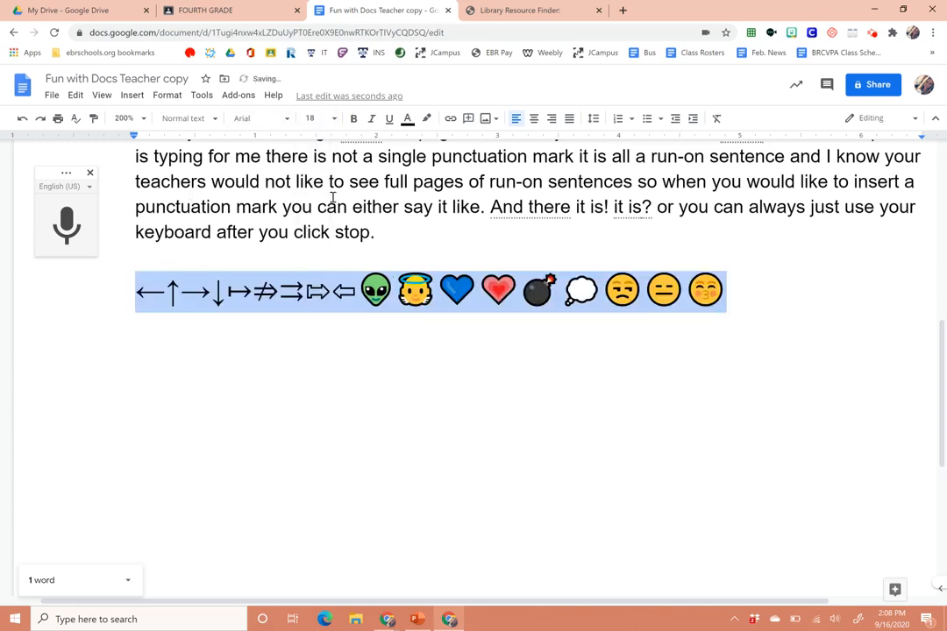
- Enlarge the selected arrows and emojis to font size 72 and look over the enlarged symbols
left_click(336, 121)
left_click(319, 375)
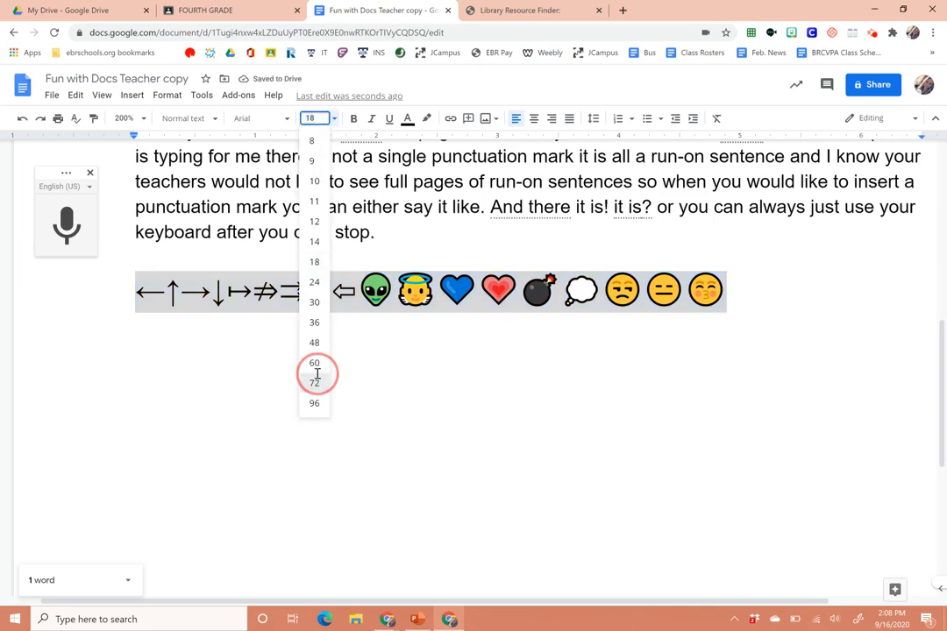
scroll(592, 398, "down", 7)
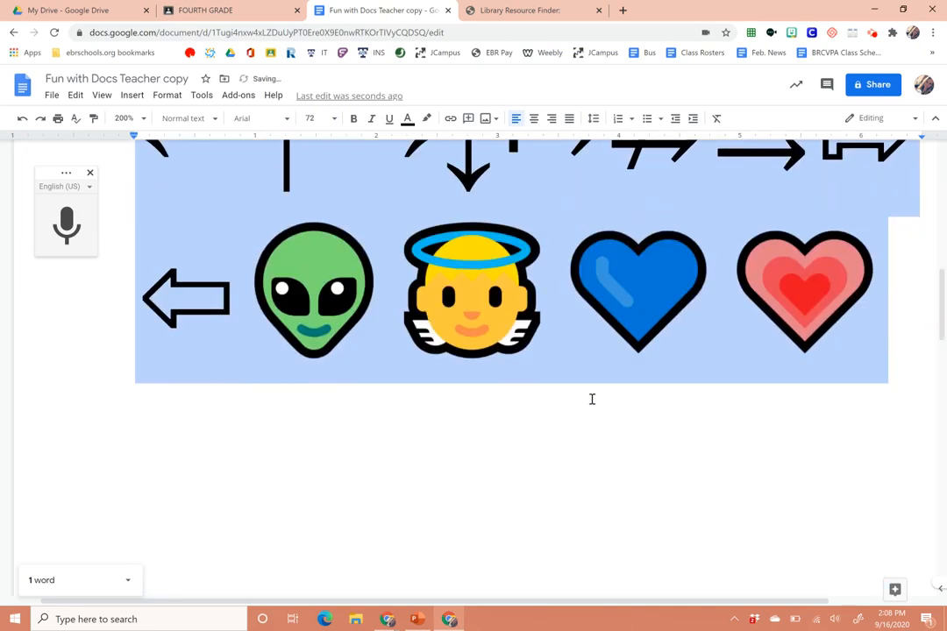
scroll(592, 399, "down", 2)
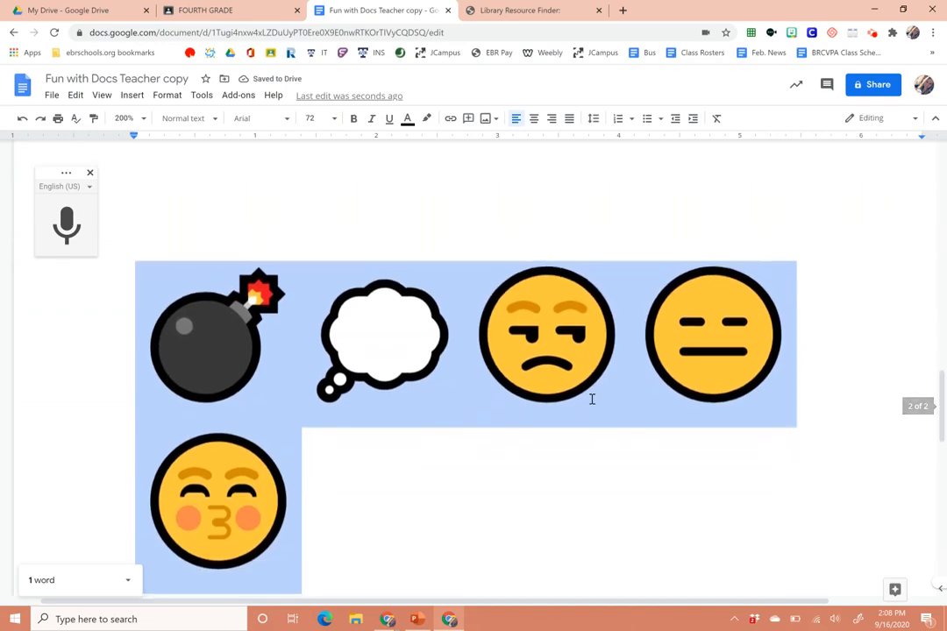
scroll(592, 399, "up", 6)
scroll(592, 399, "up", 4)
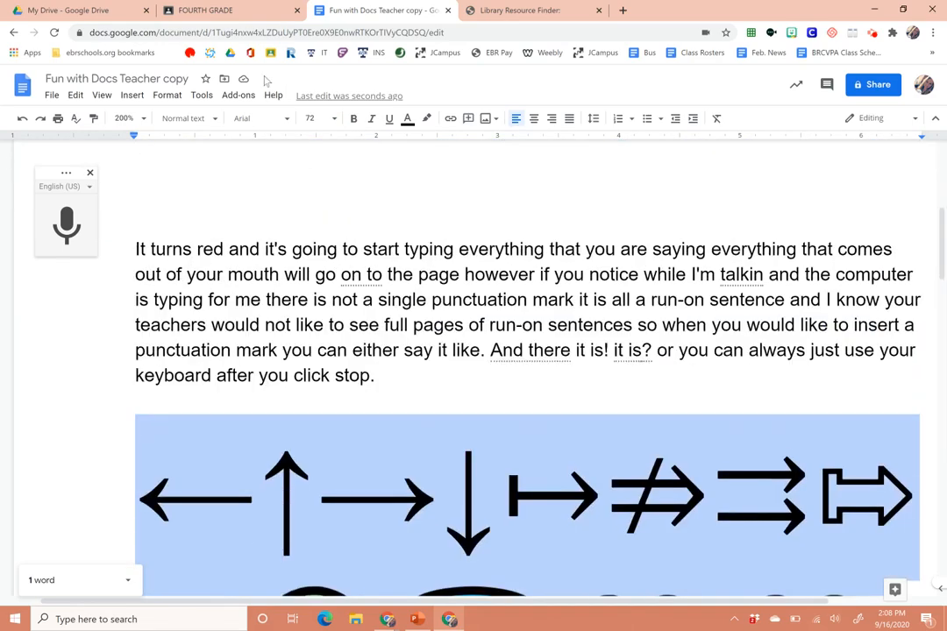
- Set the selected arrows and emojis to font size 48, return the document zoom to 100%, and deselect the symbols
left_click(317, 117)
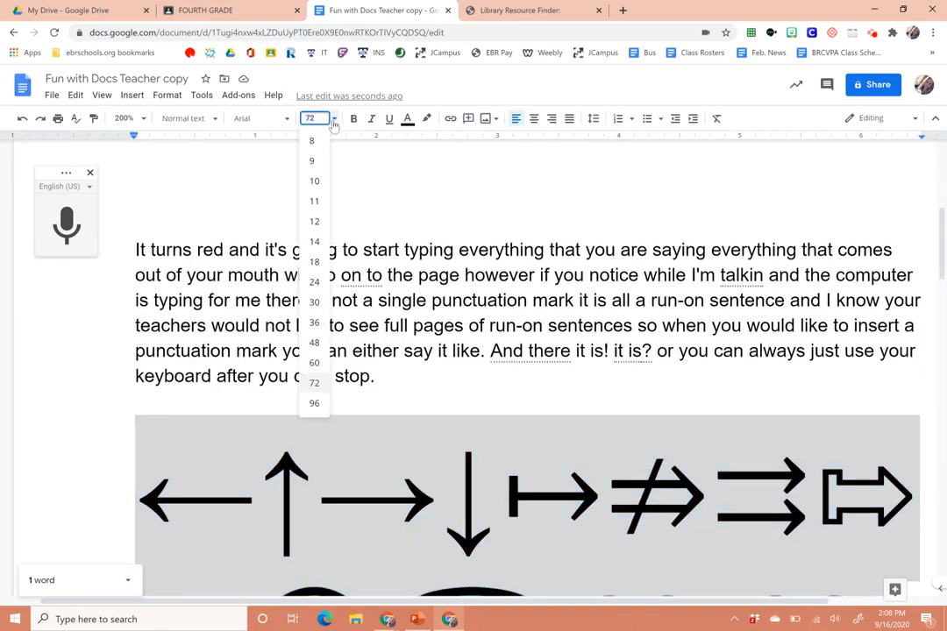
left_click(314, 343)
scroll(372, 423, "down", 3)
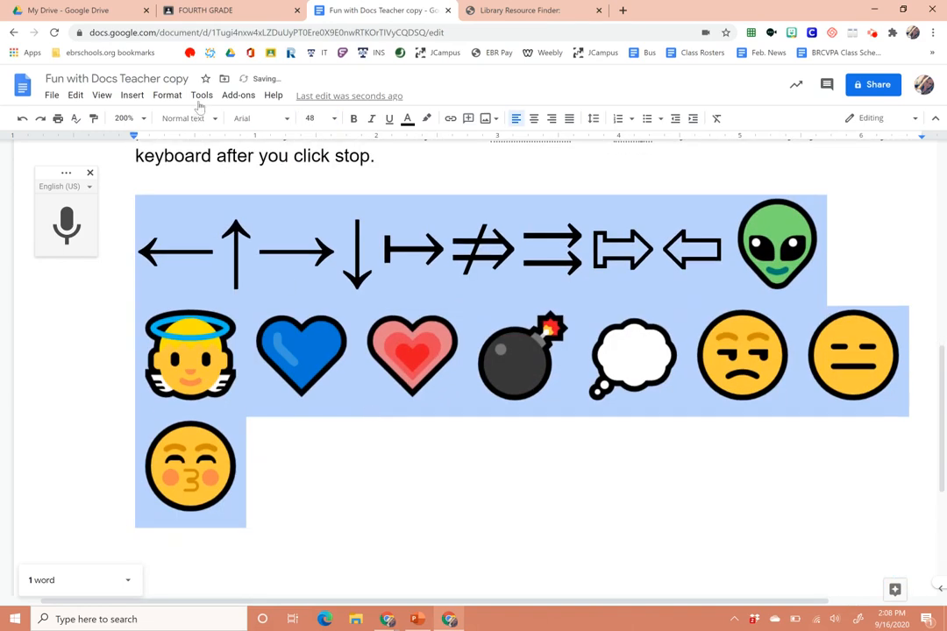
left_click(128, 117)
left_click(130, 231)
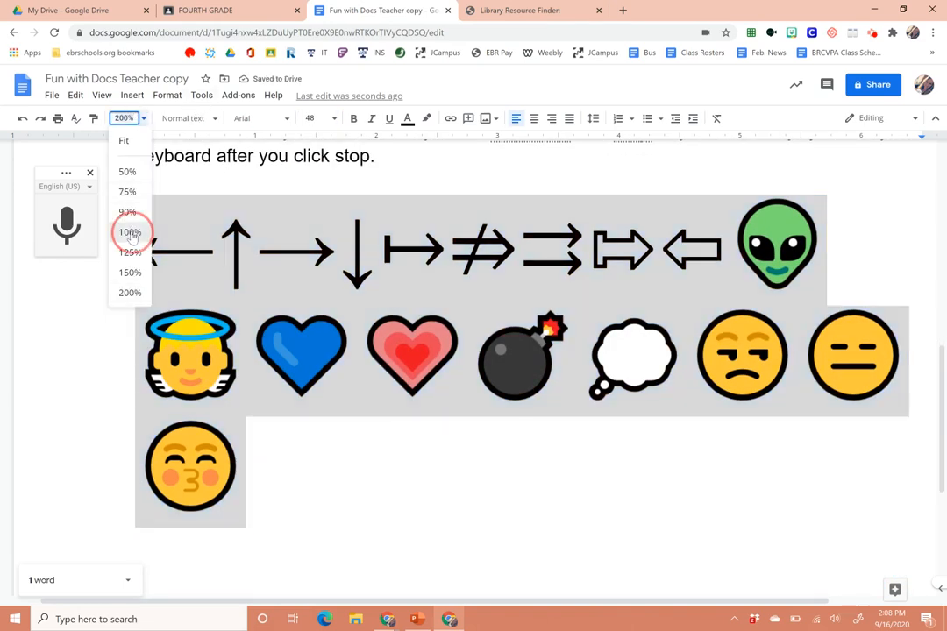
left_click(565, 377)
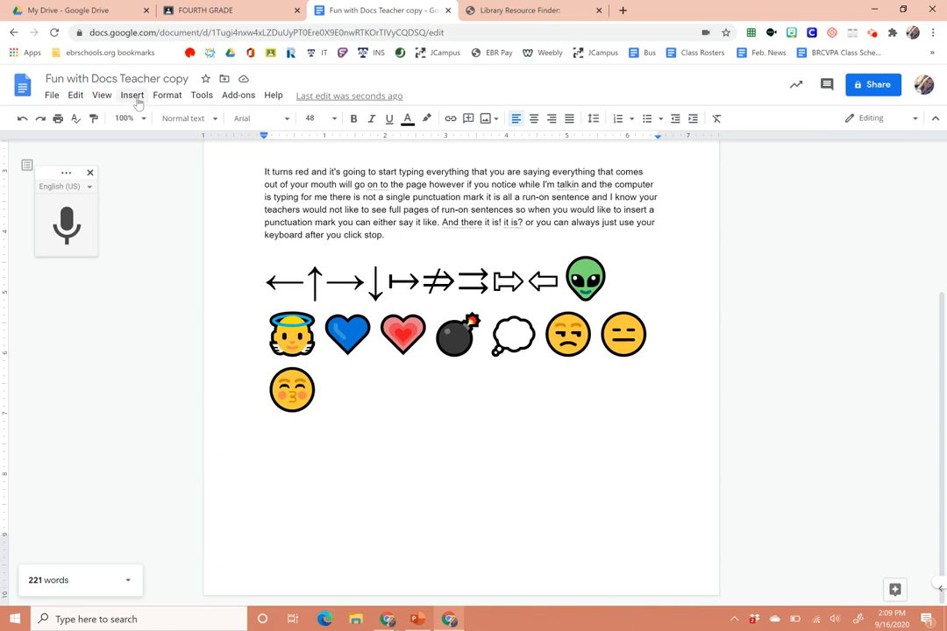
- Switch to Google Classroom to review the task list in the fourth grade assignment, and return to the Google Docs document
left_click(242, 15)
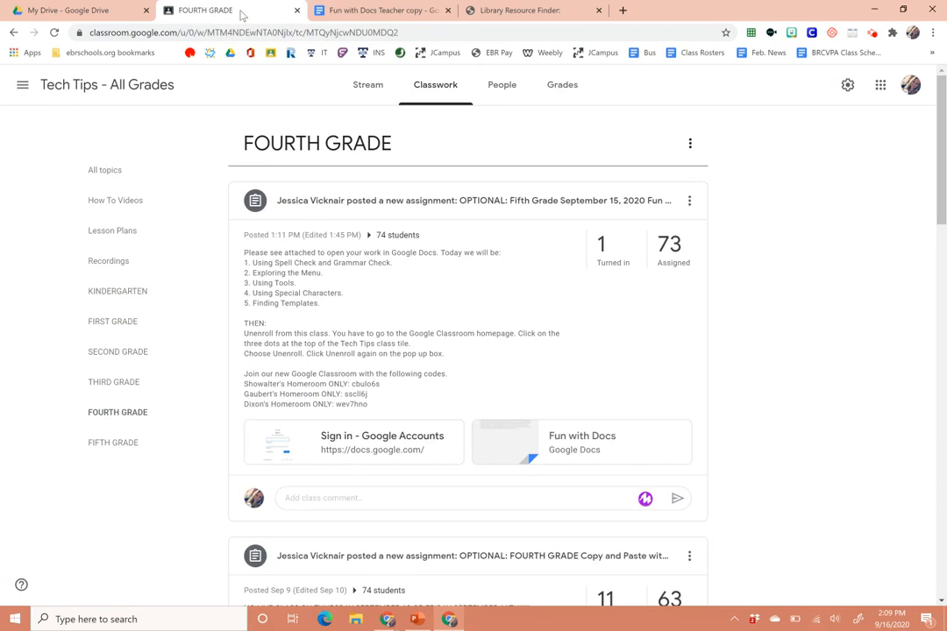
left_click(372, 10)
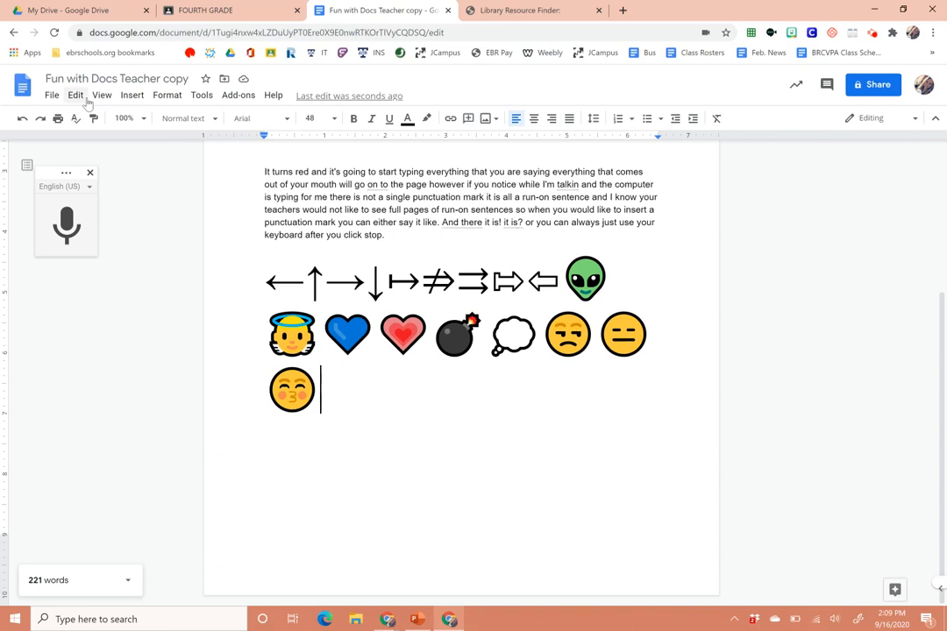
- Open the template gallery from the Docs home page and look through its education, letter, resume, personal and work templates
left_click(23, 89)
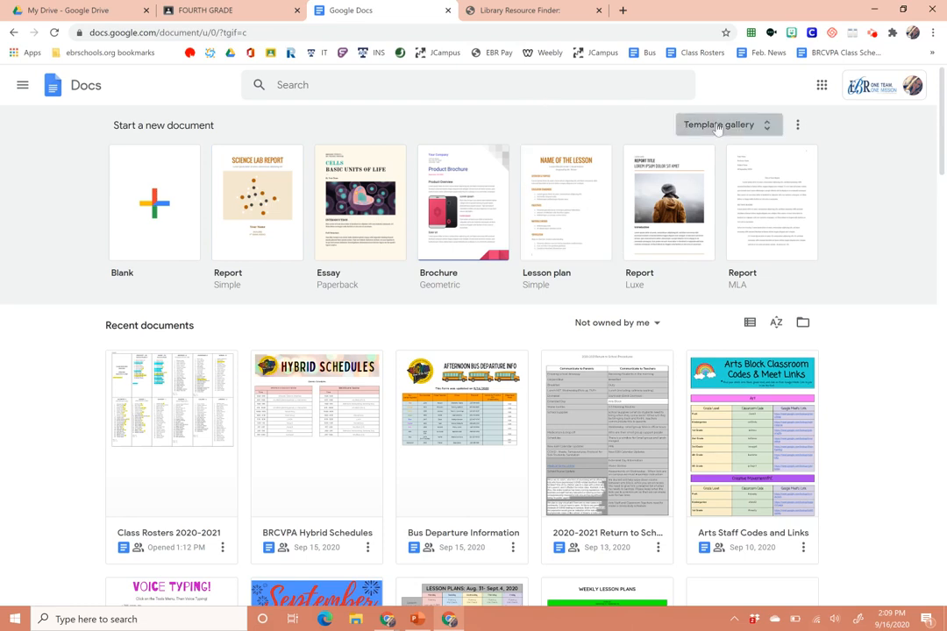
left_click(747, 128)
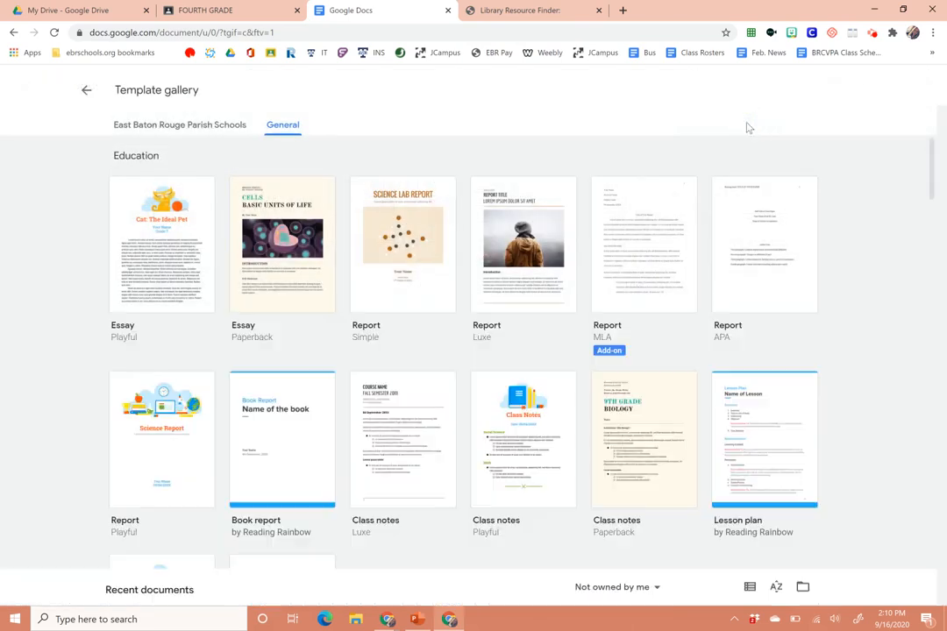
scroll(626, 383, "down", 1)
scroll(626, 382, "down", 2)
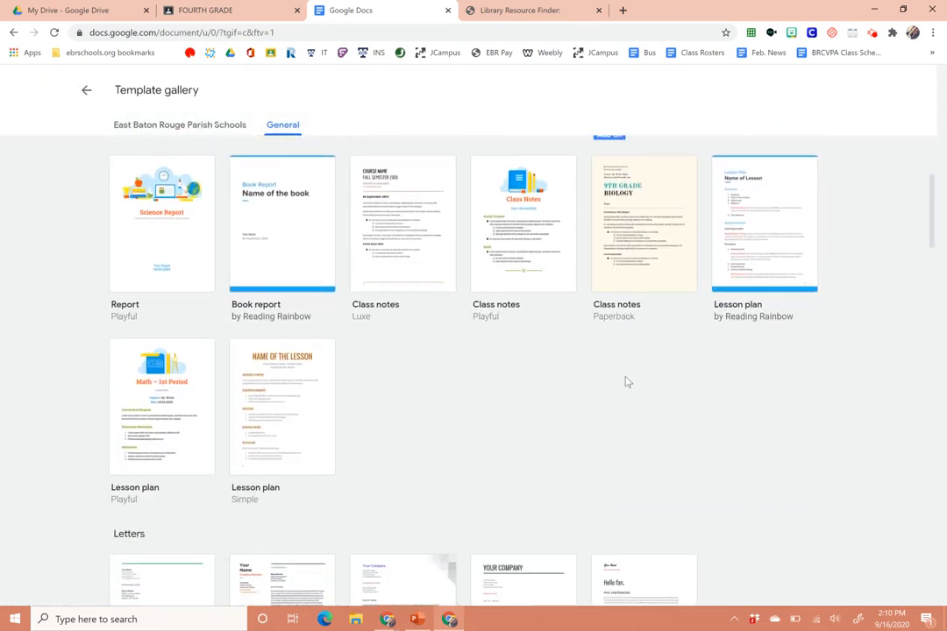
scroll(625, 383, "up", 2)
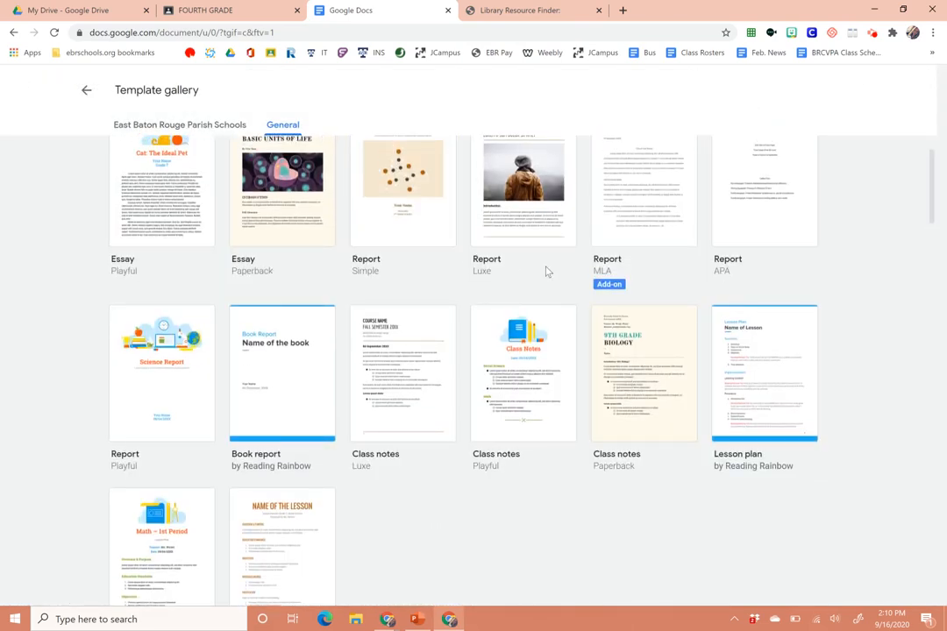
scroll(664, 293, "down", 2)
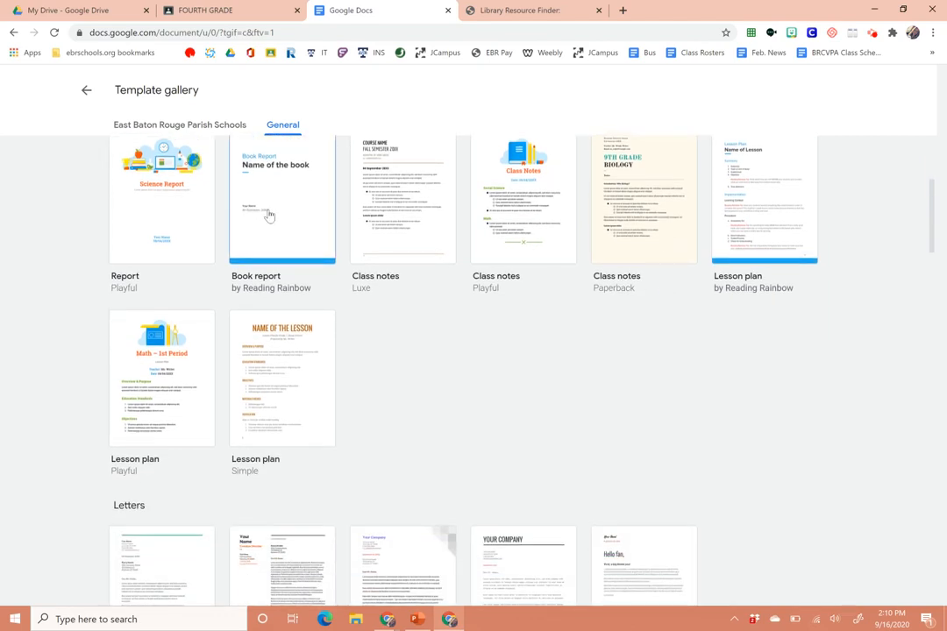
scroll(268, 213, "down", 1)
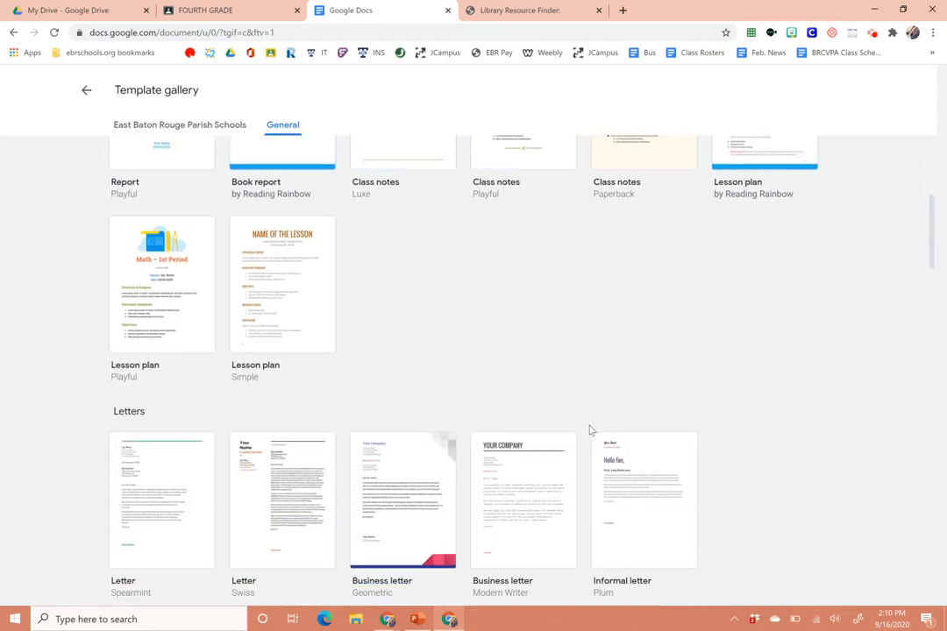
scroll(590, 431, "down", 3)
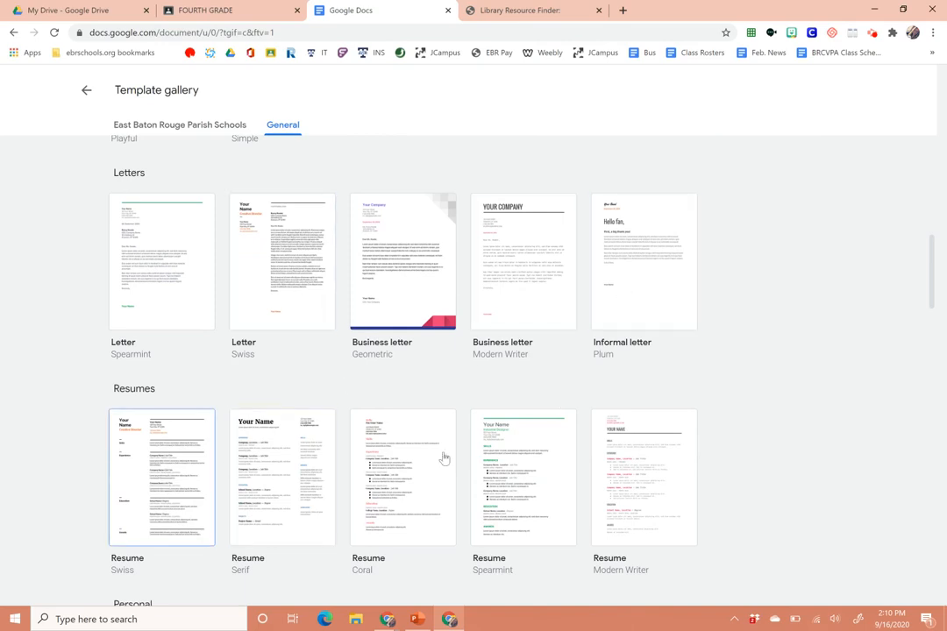
scroll(533, 487, "down", 3)
scroll(533, 487, "down", 3)
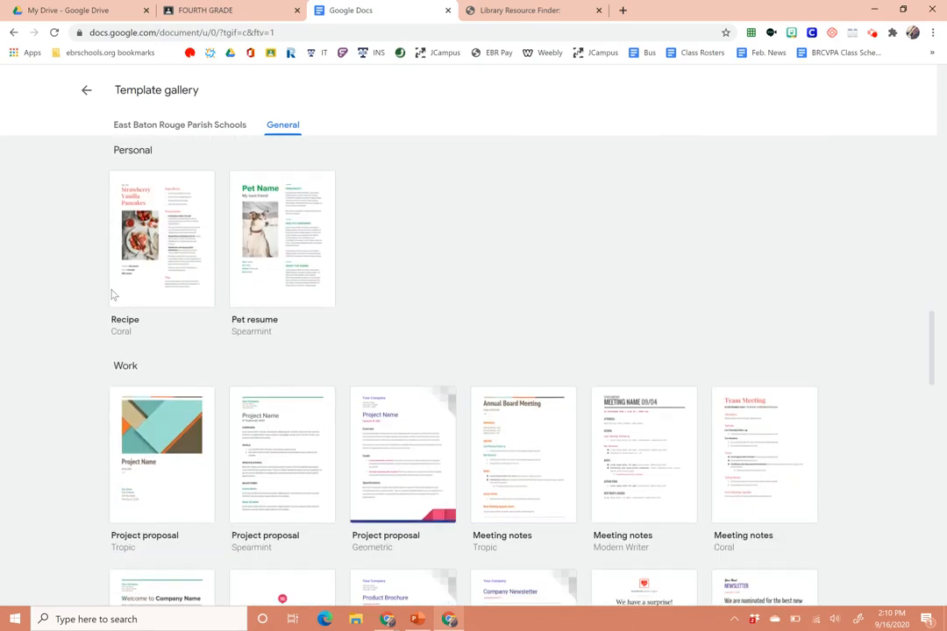
scroll(598, 457, "down", 6)
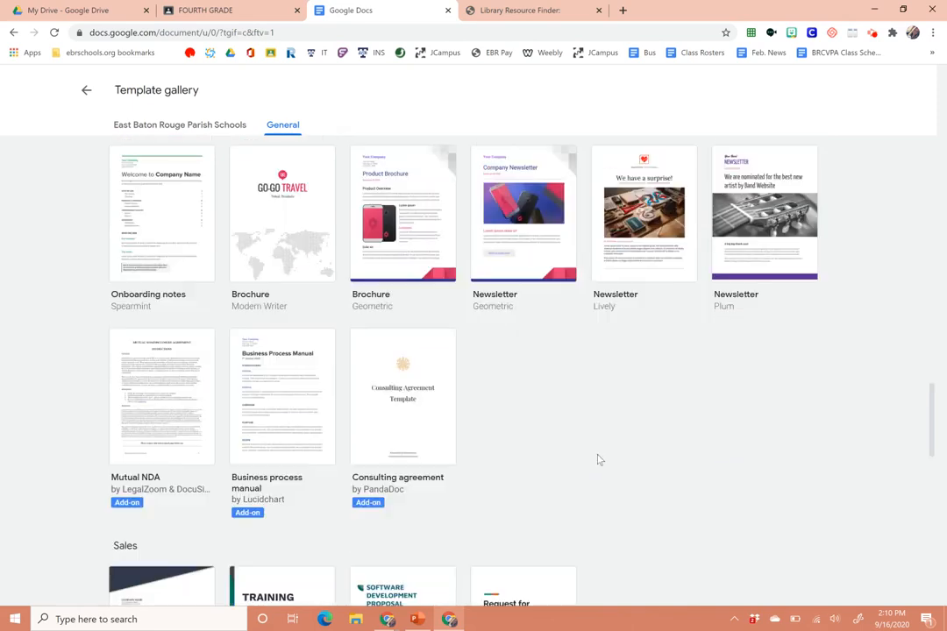
scroll(598, 460, "up", 15)
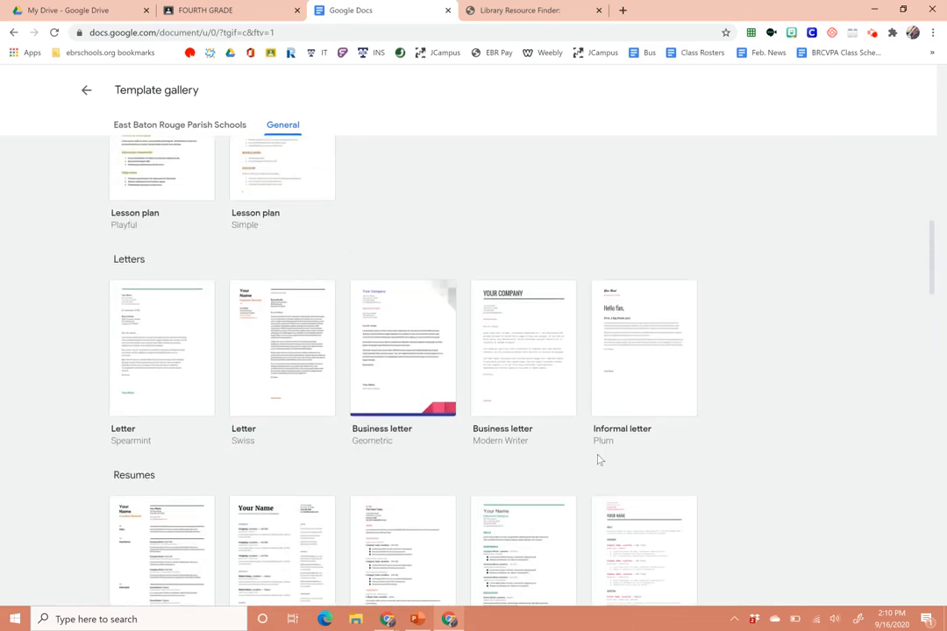
scroll(598, 459, "up", 2)
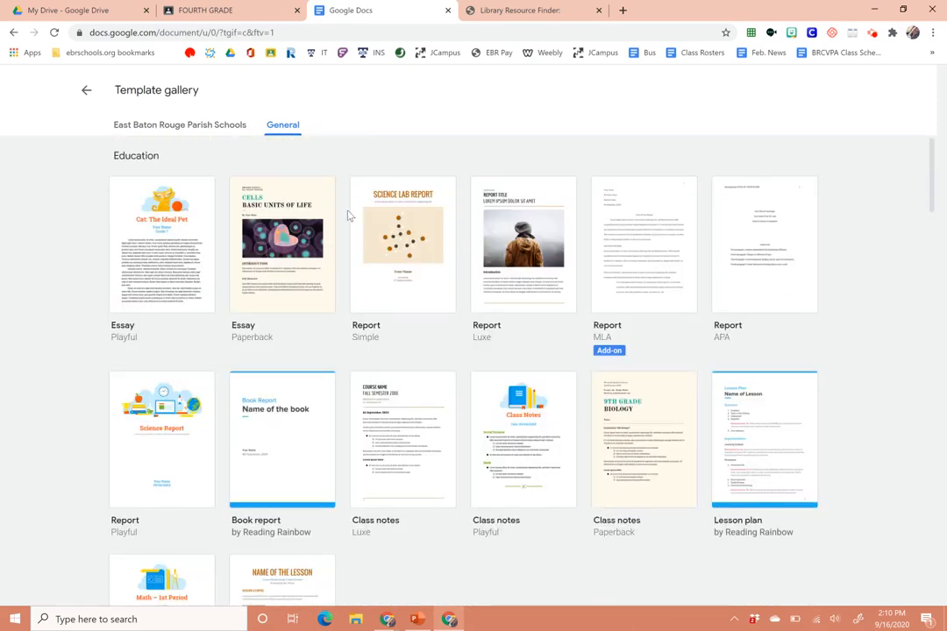
- Create a document from the Paperback Essay template and look over its first page down to the Introduction and Cell Structure sections
left_click(299, 231)
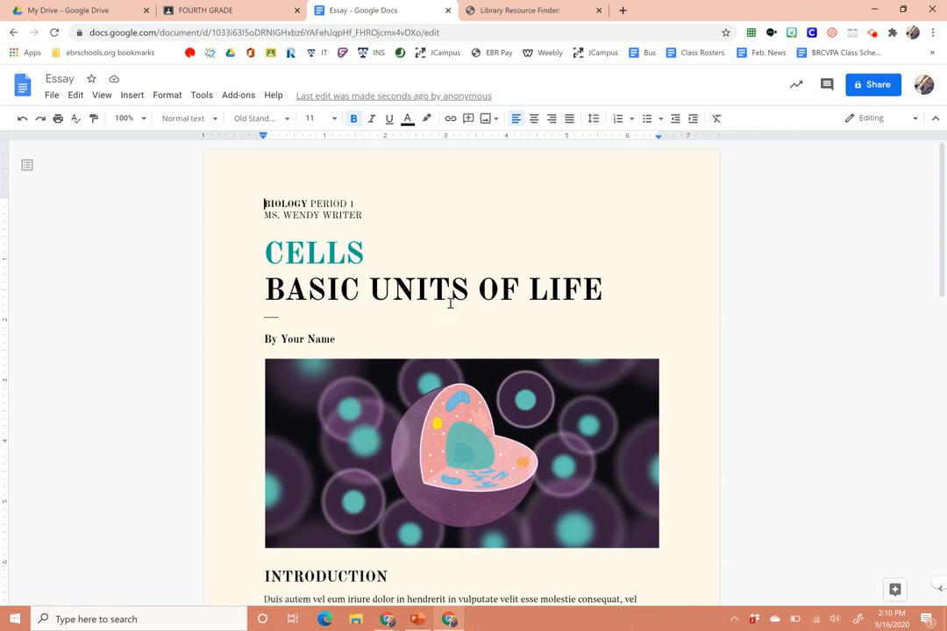
scroll(348, 361, "down", 3)
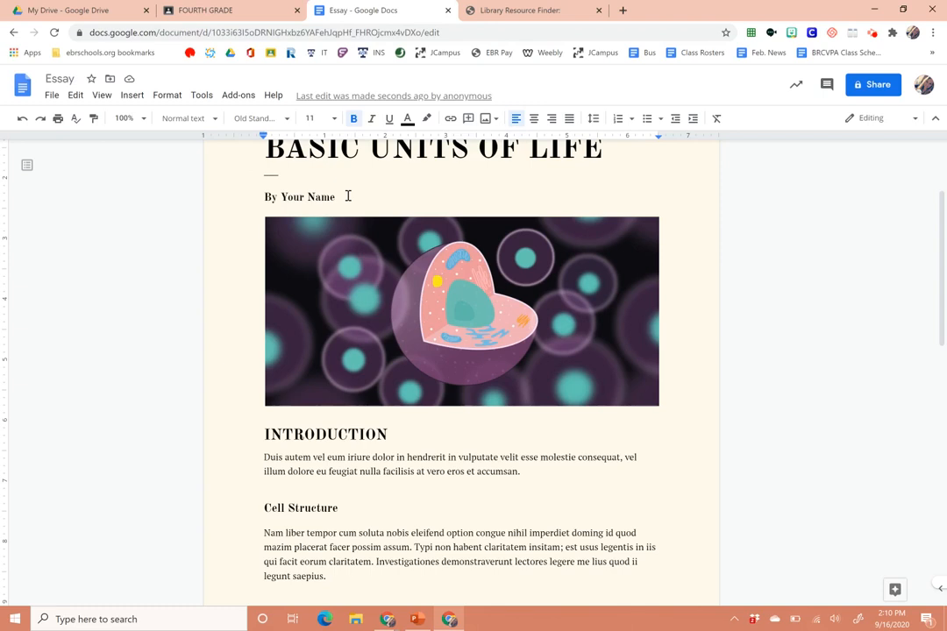
scroll(365, 541, "down", 4)
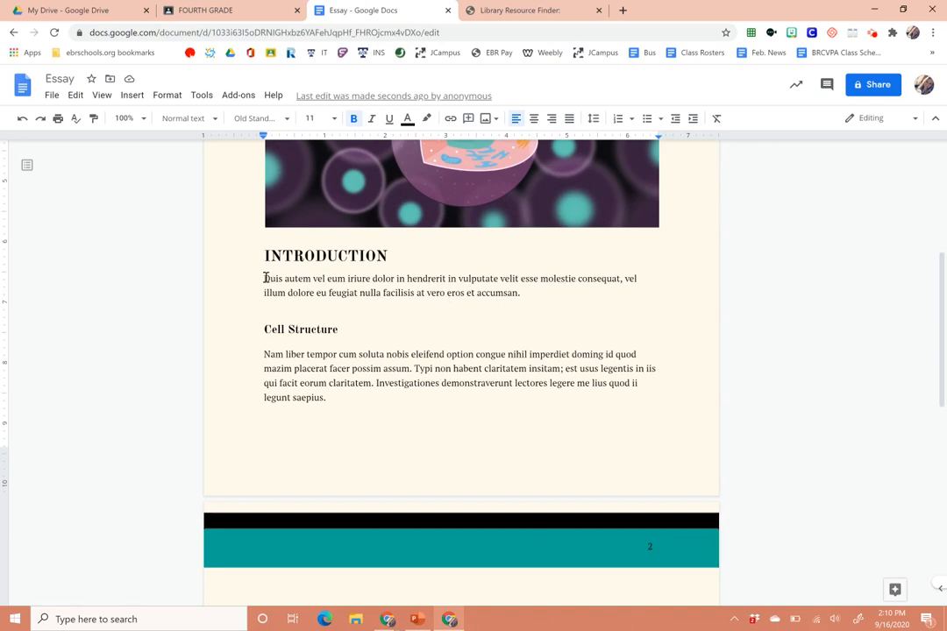
- Try deleting the placeholder paragraph under the Introduction heading, and undo the deletion
left_click_drag(264, 278, 523, 297)
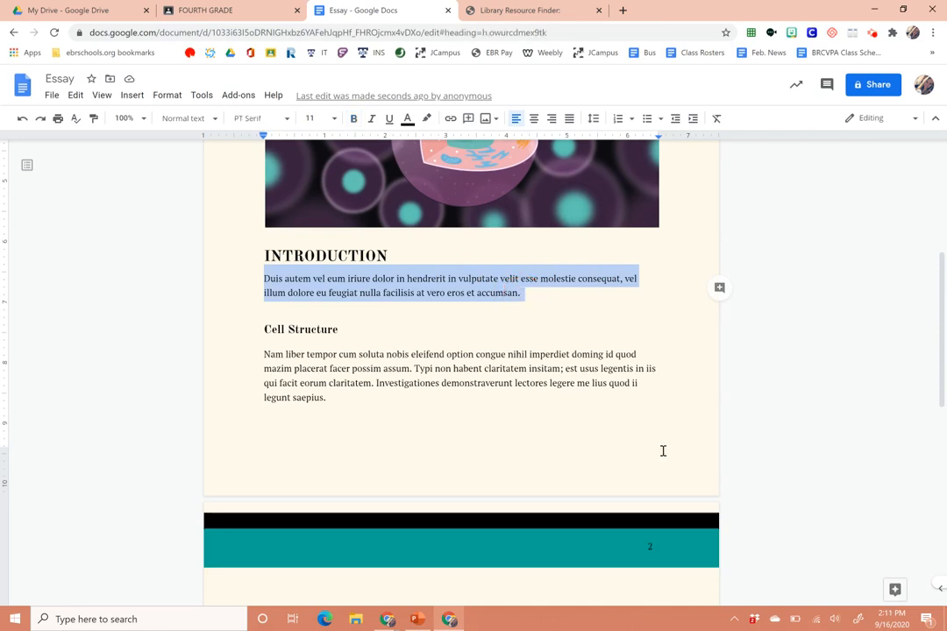
key("BackSpace")
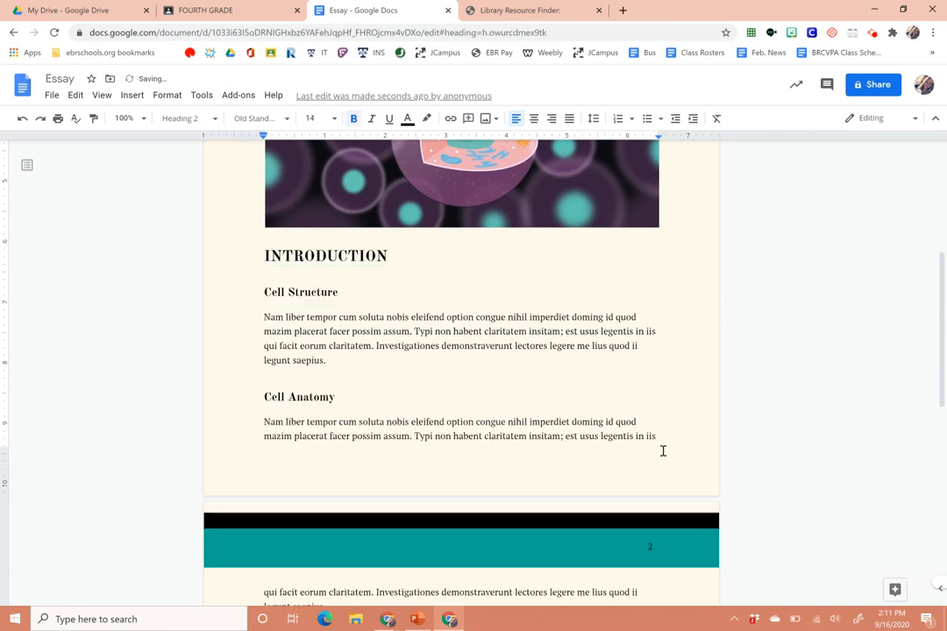
key("Left")
key("ctrl+z")
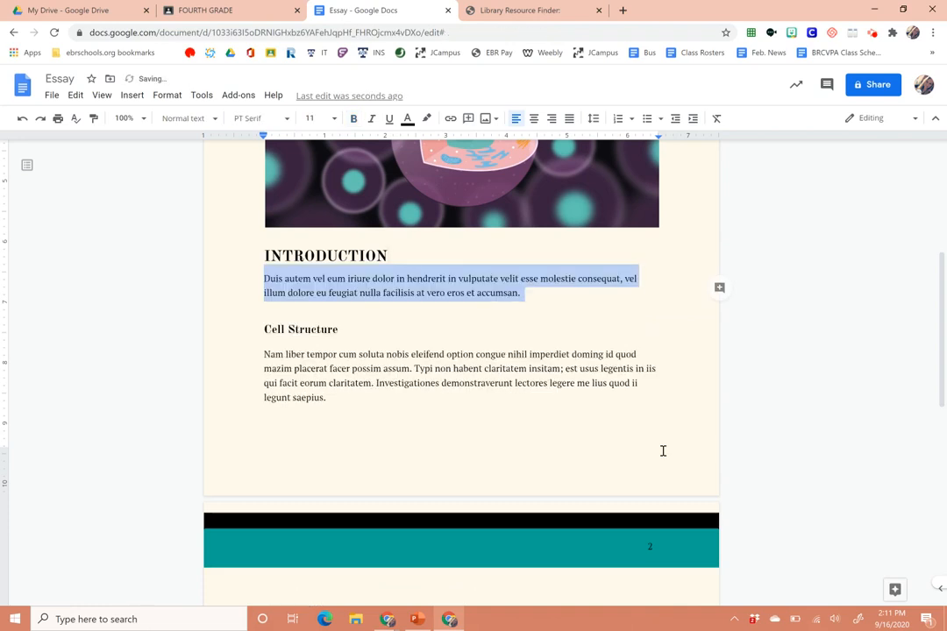
- Replace the selected Introduction placeholder paragraph with the filler text "lkjdfadlkdfaldkfj", and clear that filler text again
type("lkjdfadlkdfaldkfj")
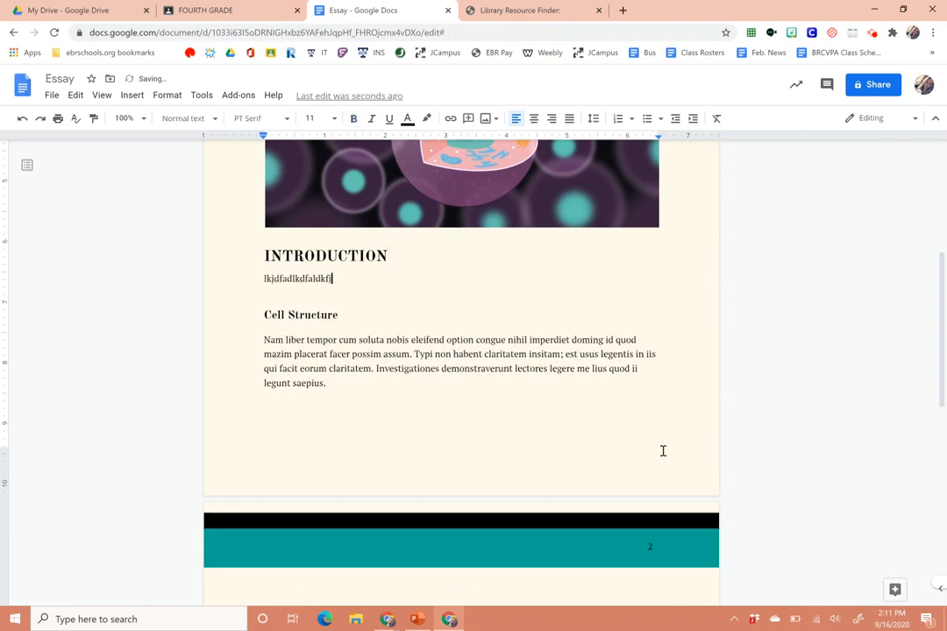
key("shift+Home")
key("BackSpace")
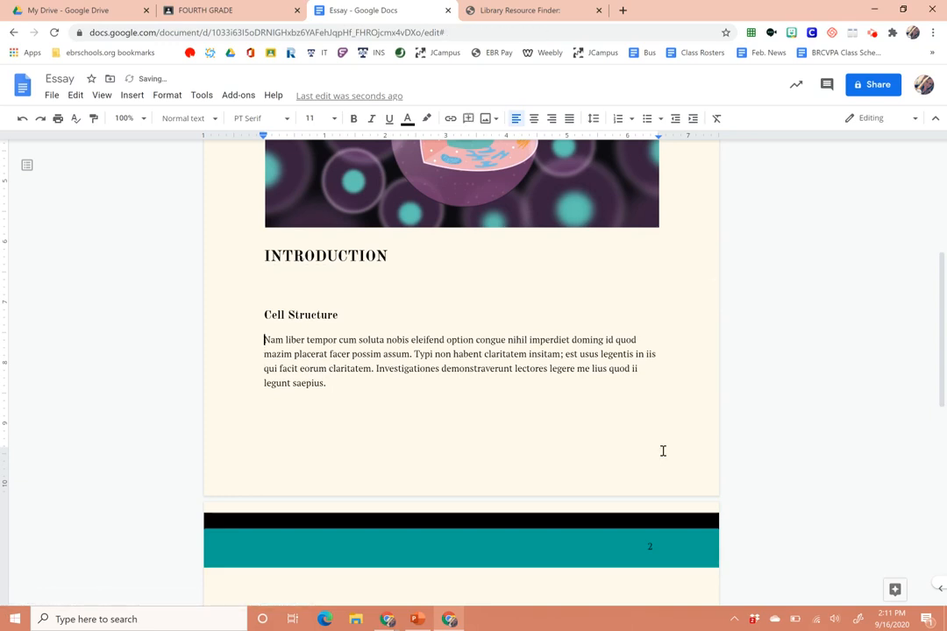
- Look through the essay's second page to the end of the document and return to the title
scroll(663, 451, "down", 5)
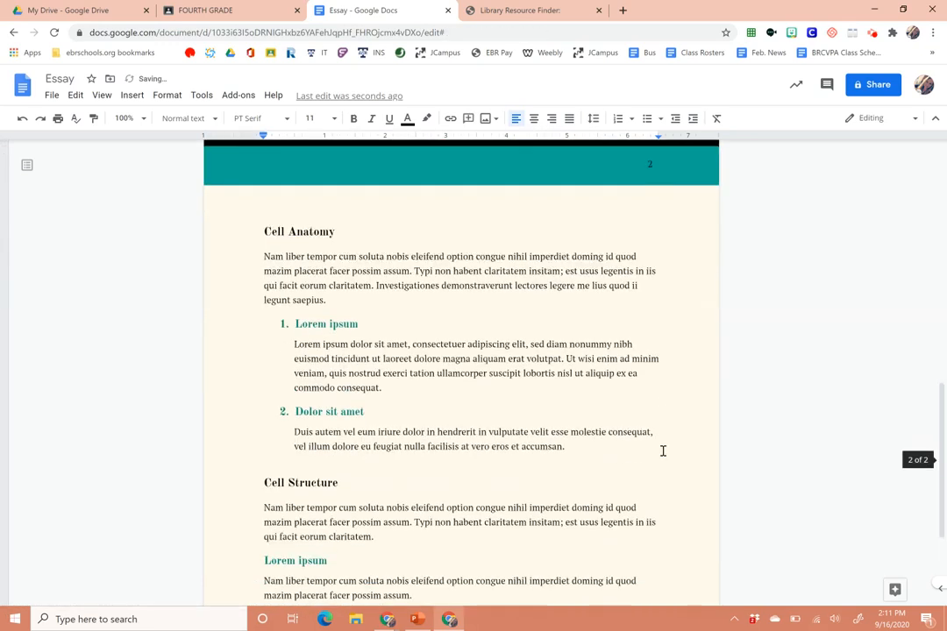
scroll(663, 436, "down", 2)
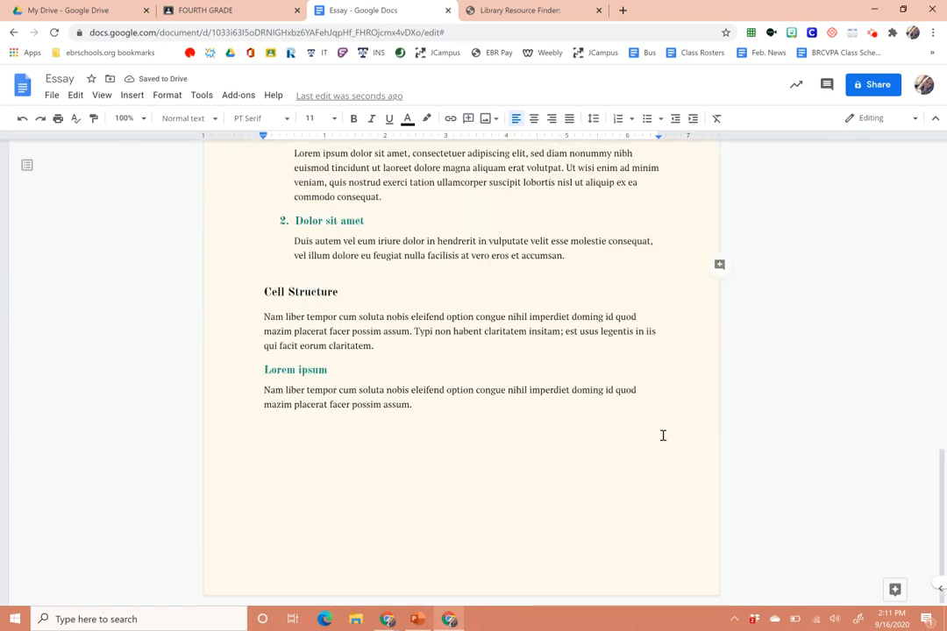
scroll(663, 435, "up", 15)
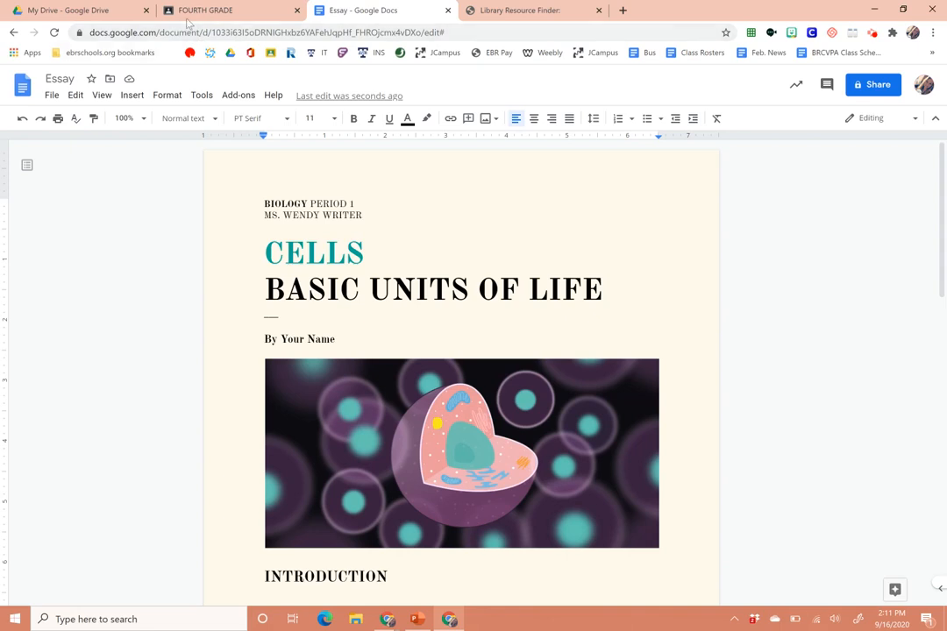
- Go back to the template gallery and look through the education, letter and resume templates
left_click(13, 32)
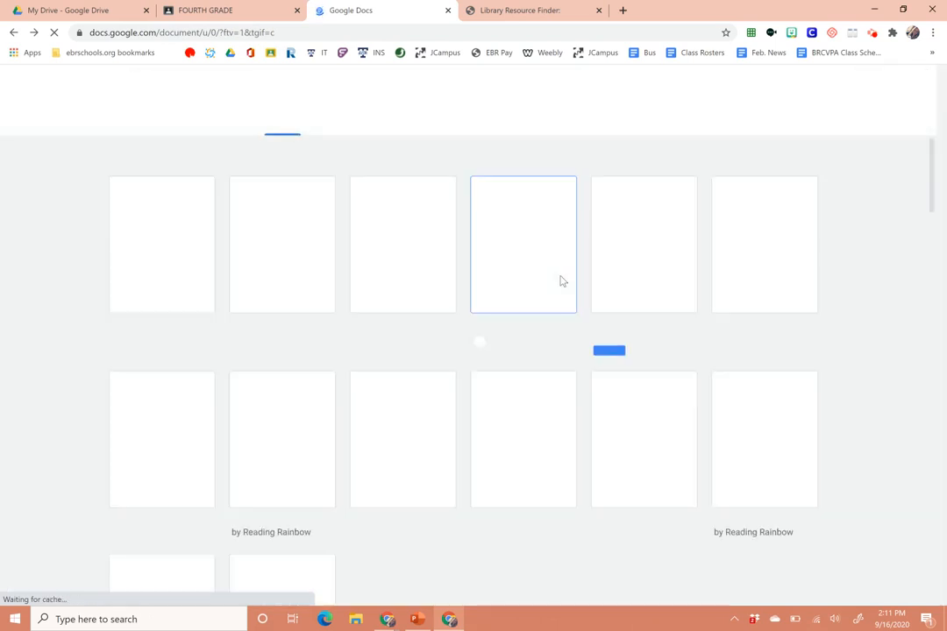
scroll(587, 414, "down", 3)
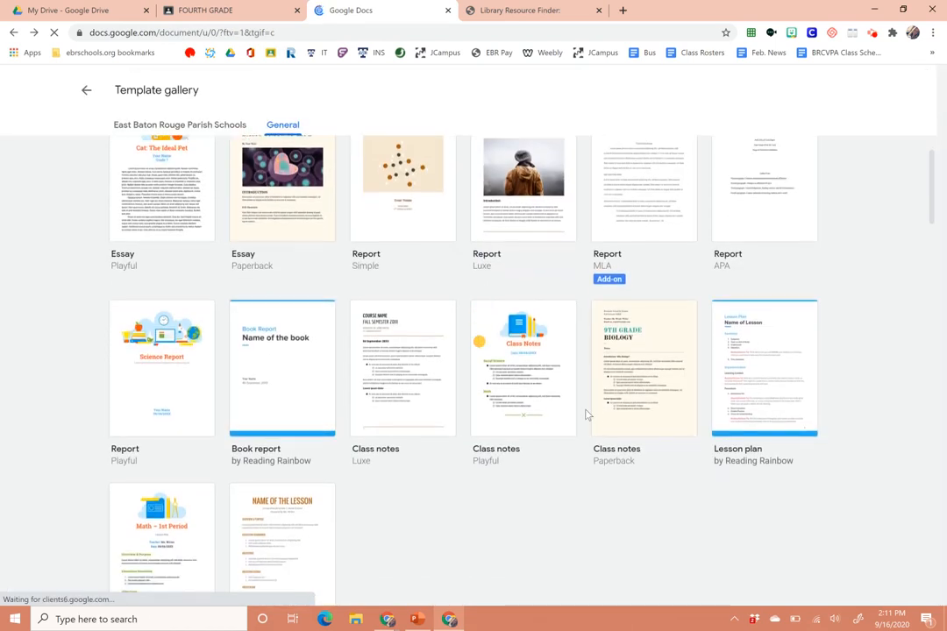
scroll(587, 415, "down", 3)
scroll(588, 415, "down", 3)
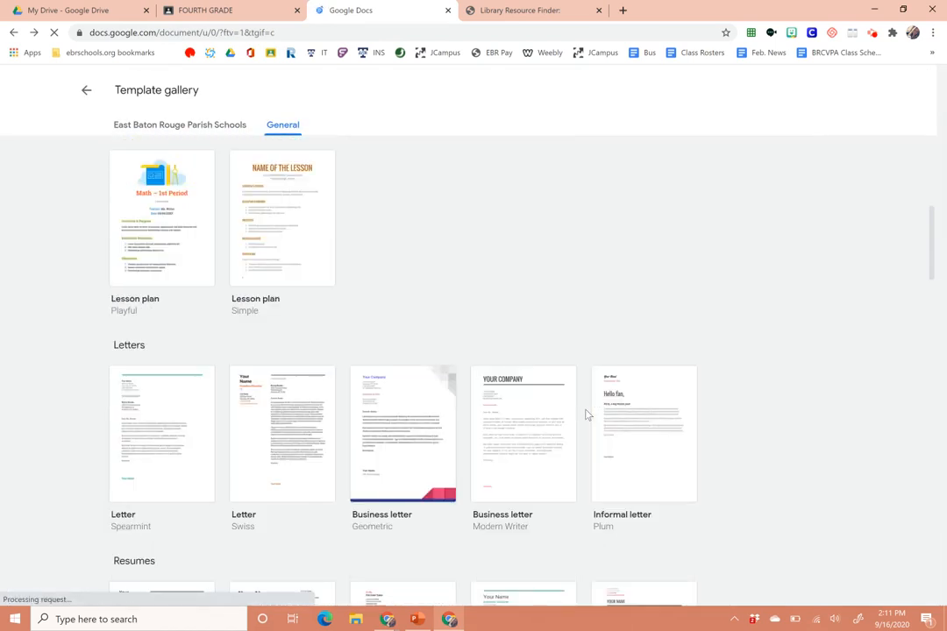
scroll(588, 414, "down", 1)
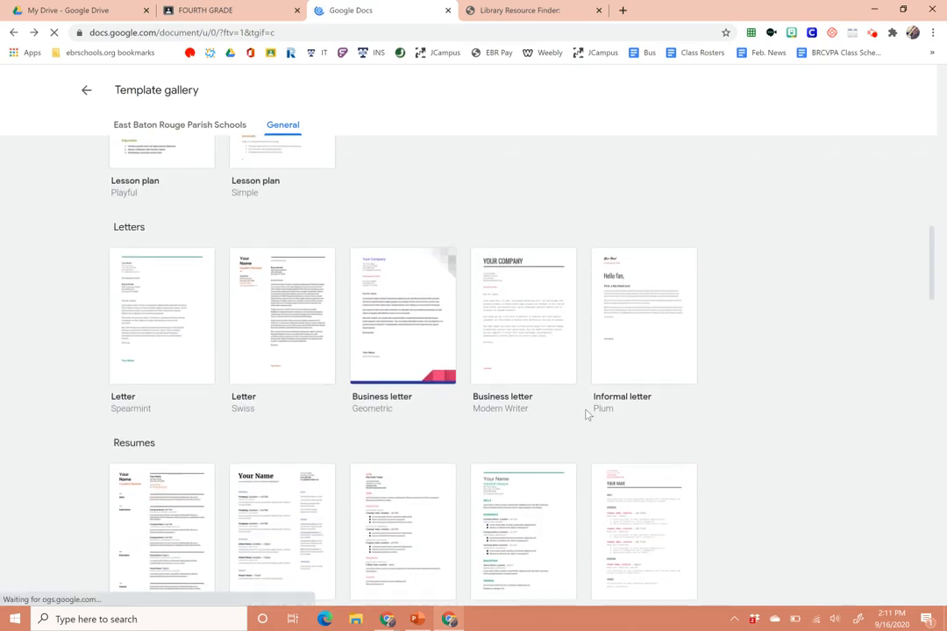